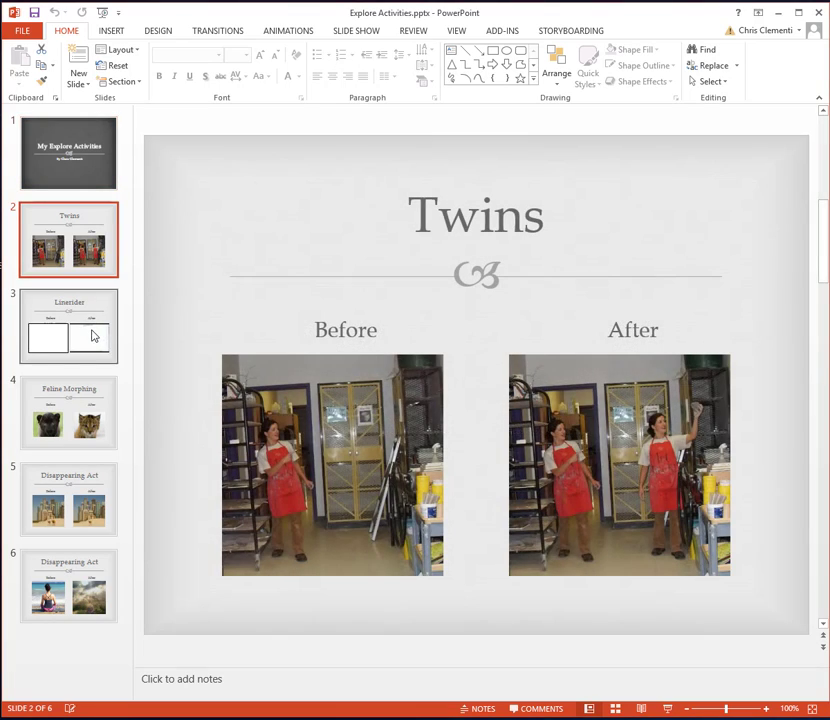
# Play and pause the Linerider video on slide 3
pyautogui.click(93, 336)
pyautogui.click(667, 435)
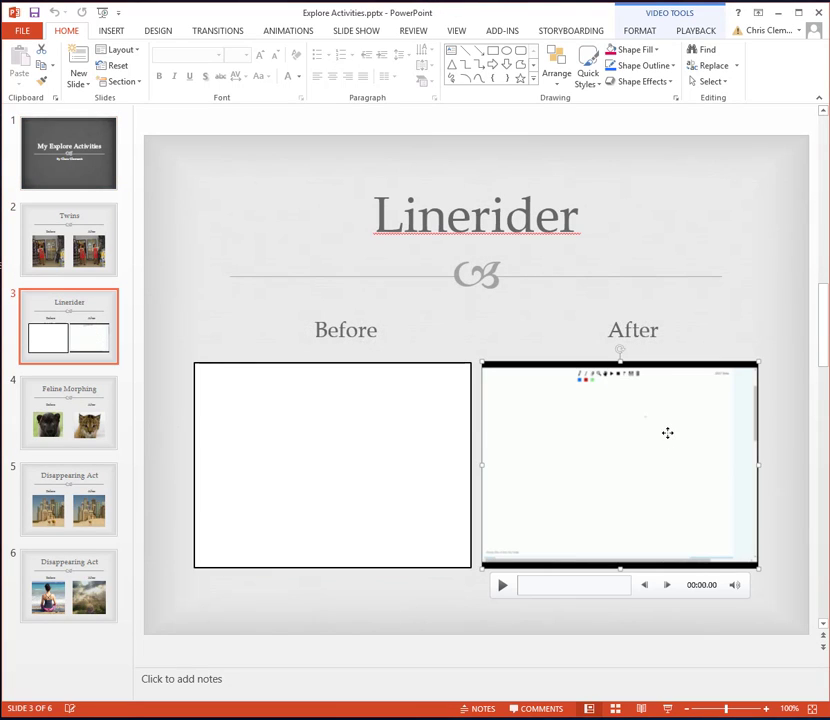
pyautogui.click(502, 586)
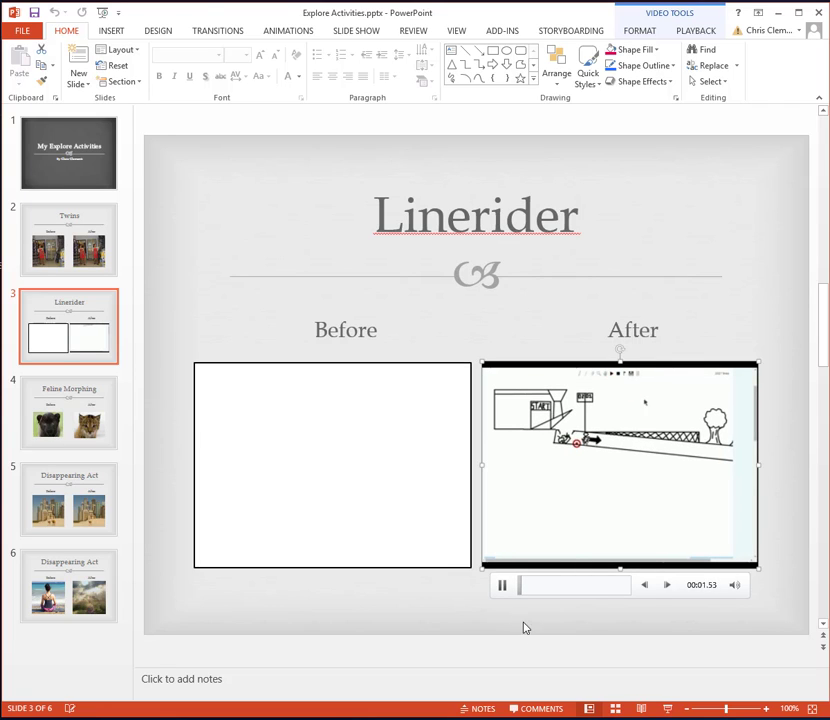
pyautogui.click(502, 586)
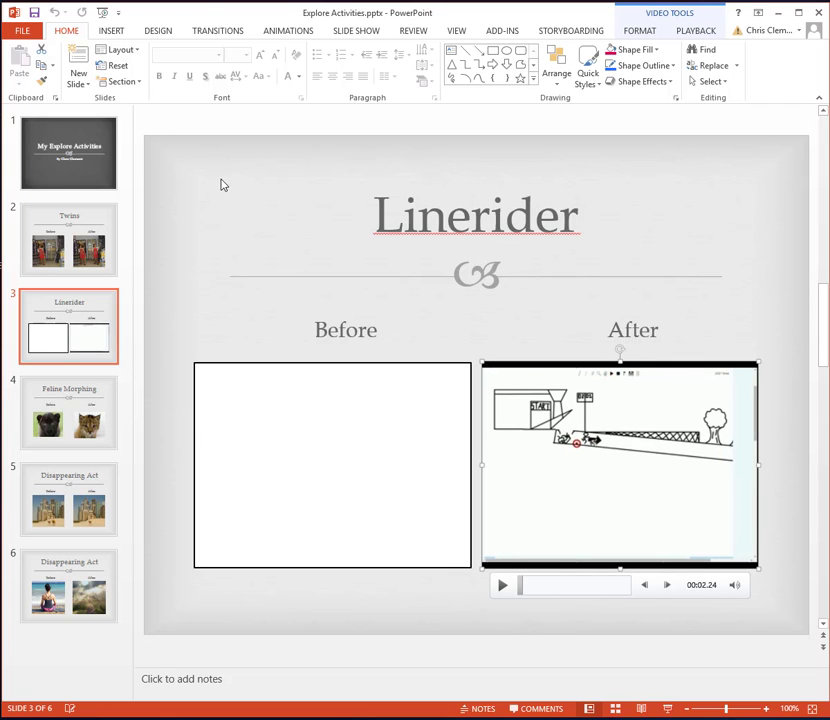
# Play and pause the cat morphing video, then view both Disappearing Act slides
pyautogui.click(74, 415)
pyautogui.click(600, 463)
pyautogui.click(525, 577)
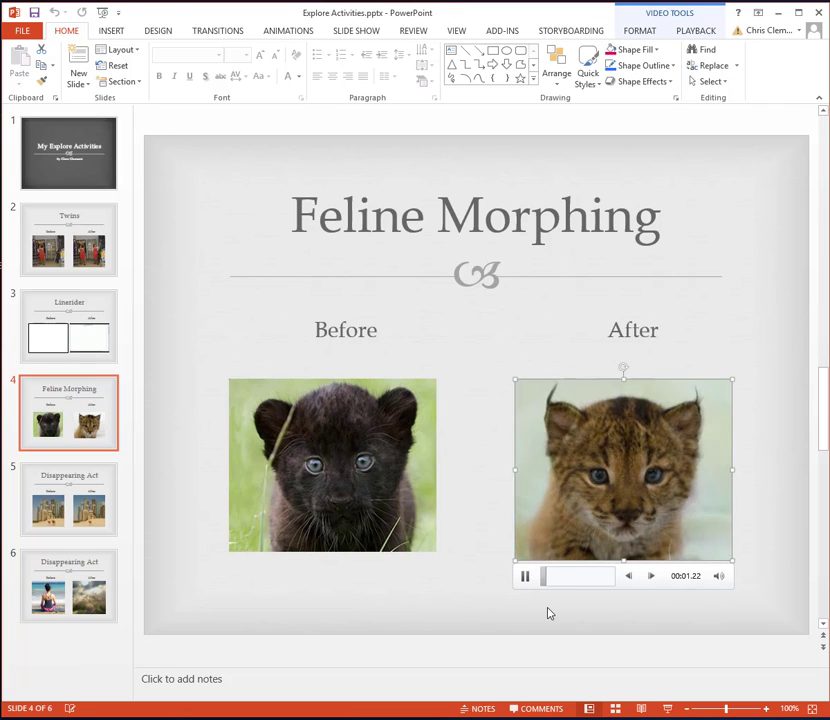
pyautogui.click(525, 577)
pyautogui.click(88, 530)
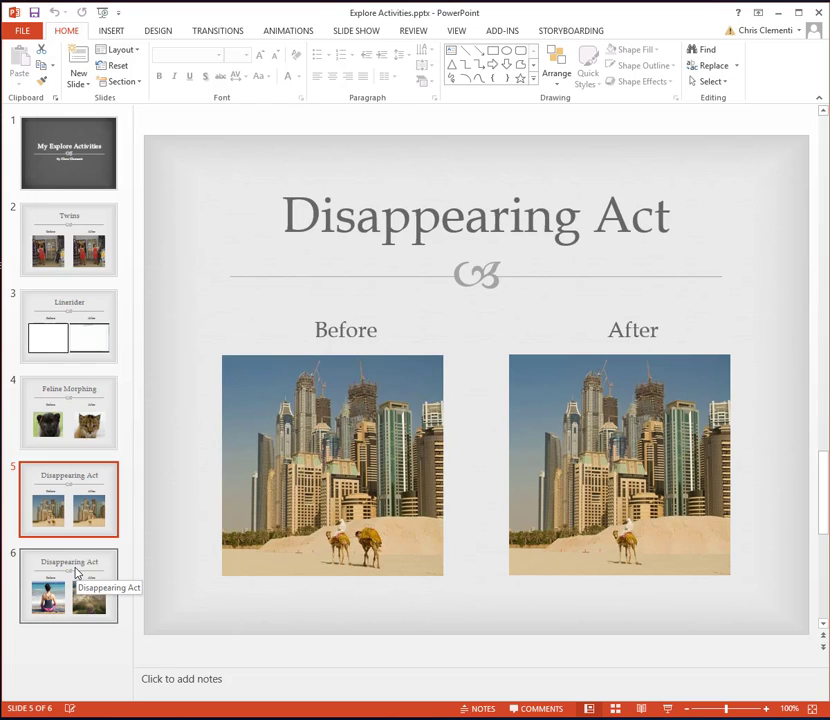
pyautogui.click(75, 572)
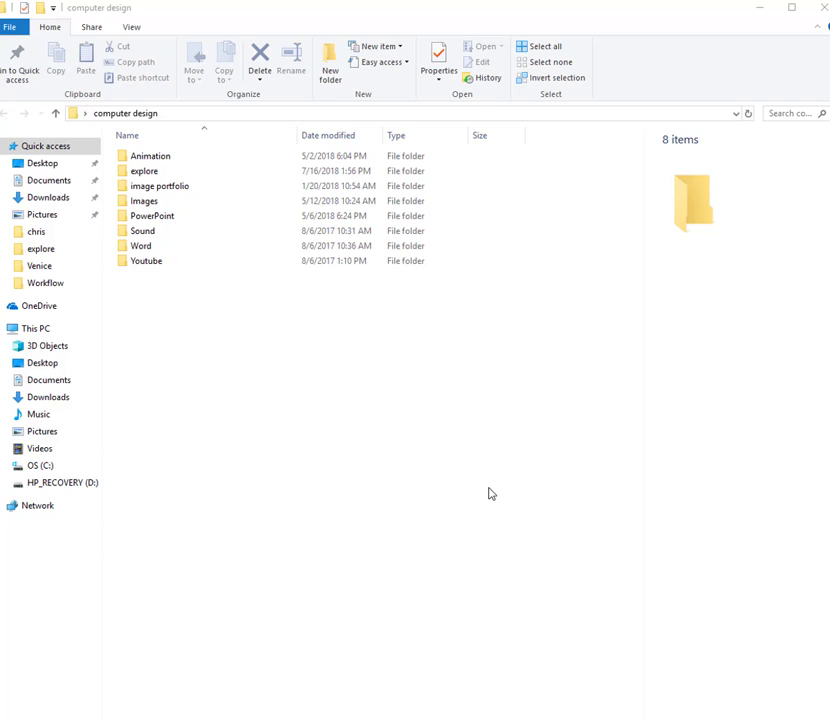
# Open the explore folder and launch My Explore Activities.pptx in PowerPoint
pyautogui.doubleClick(146, 172)
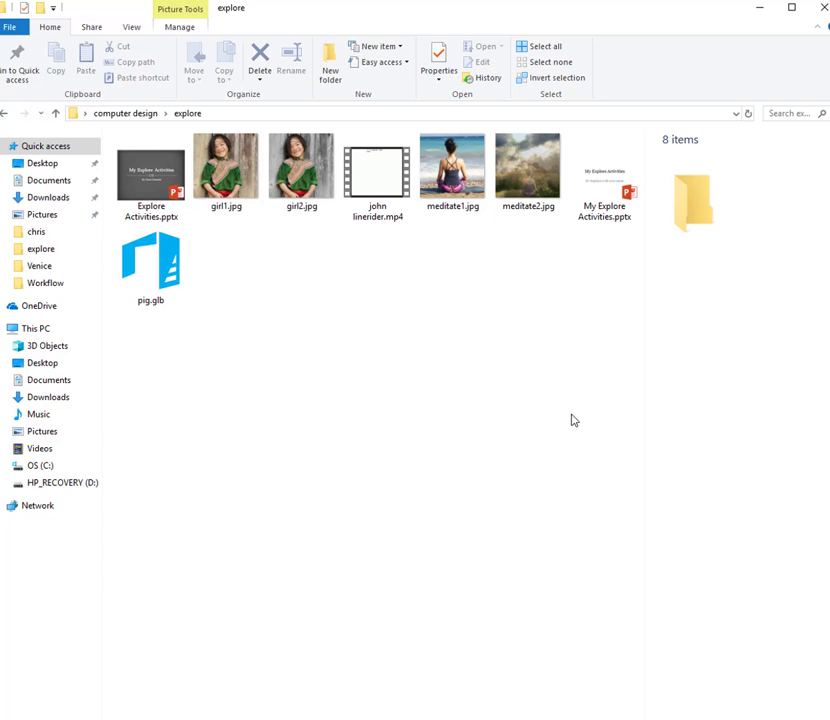
pyautogui.doubleClick(603, 181)
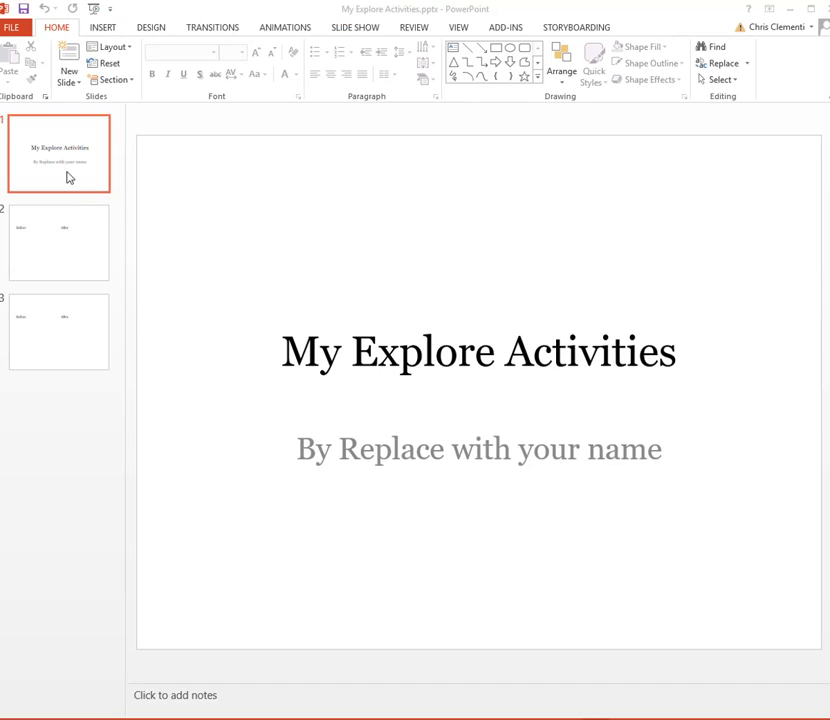
# View the empty Before/After slides 2 and 3
pyautogui.click(70, 245)
pyautogui.click(69, 332)
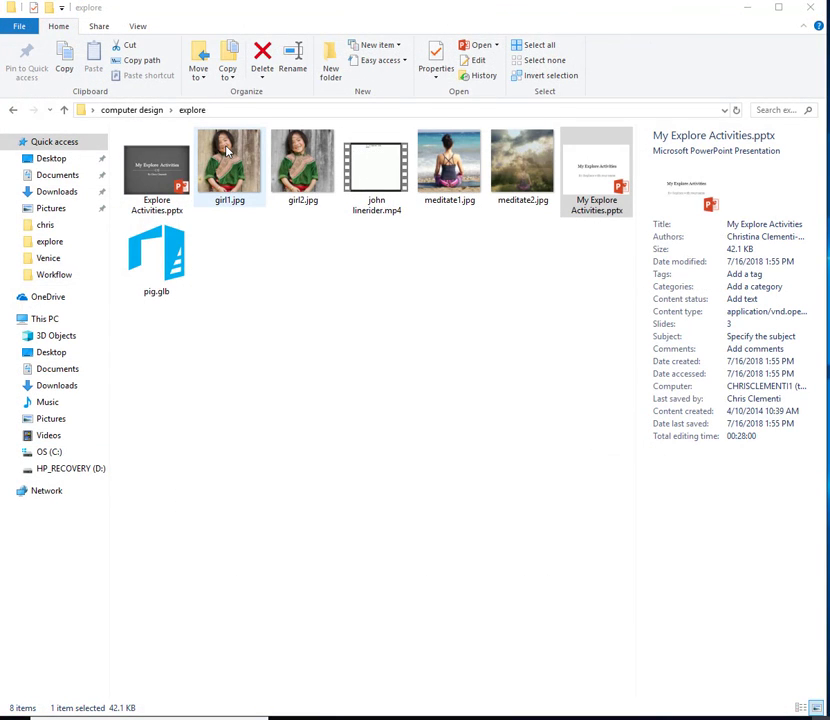
# Check the Details pane for girl1.jpg, girl2.jpg, meditate1.jpg and meditate2.jpg
pyautogui.click(228, 150)
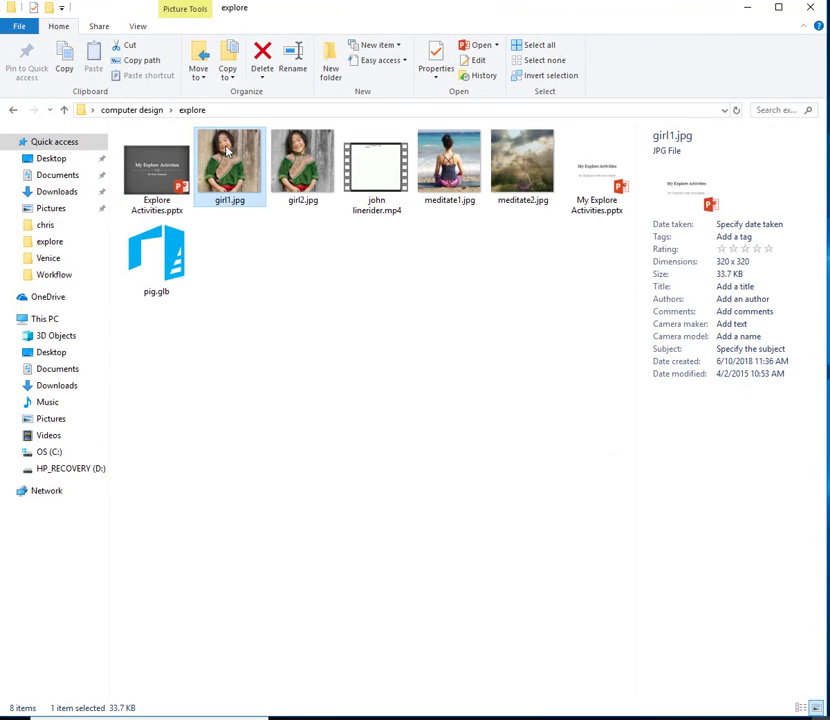
pyautogui.click(307, 157)
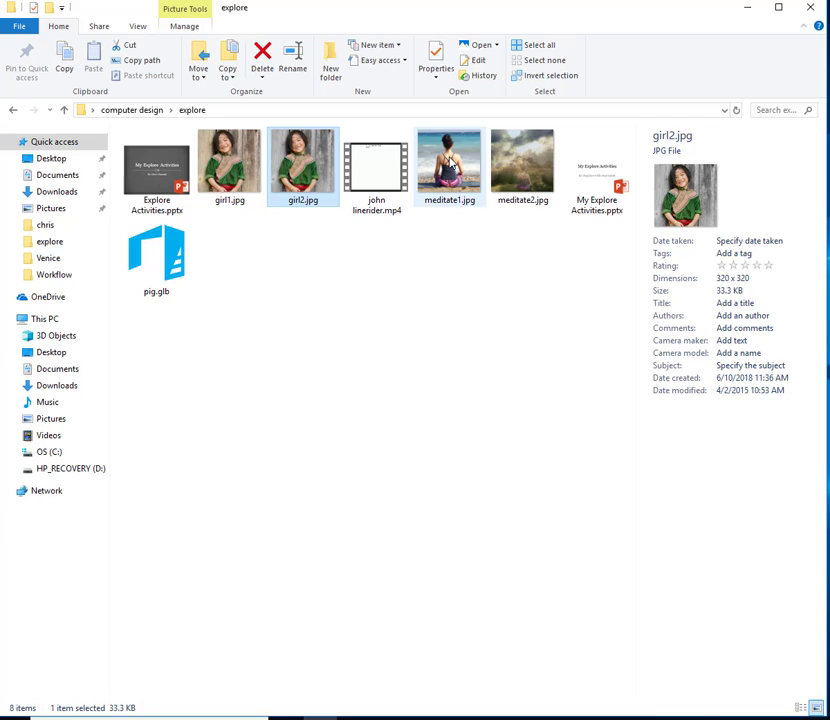
pyautogui.click(451, 163)
pyautogui.click(517, 183)
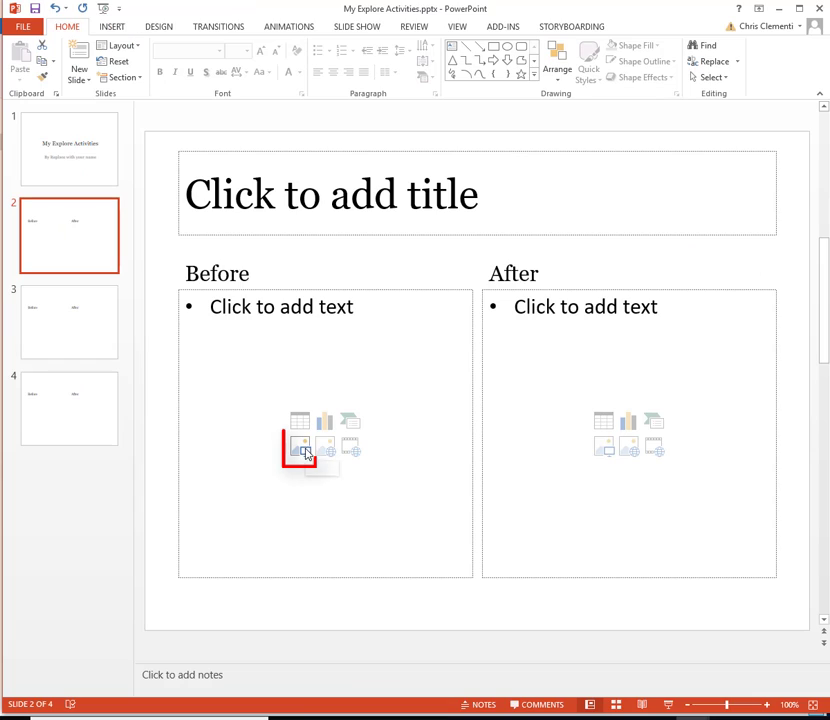
# Insert girl1.jpg as the Before photo and girl2.jpg as the After photo on slide 2
pyautogui.click(302, 450)
pyautogui.click(57, 75)
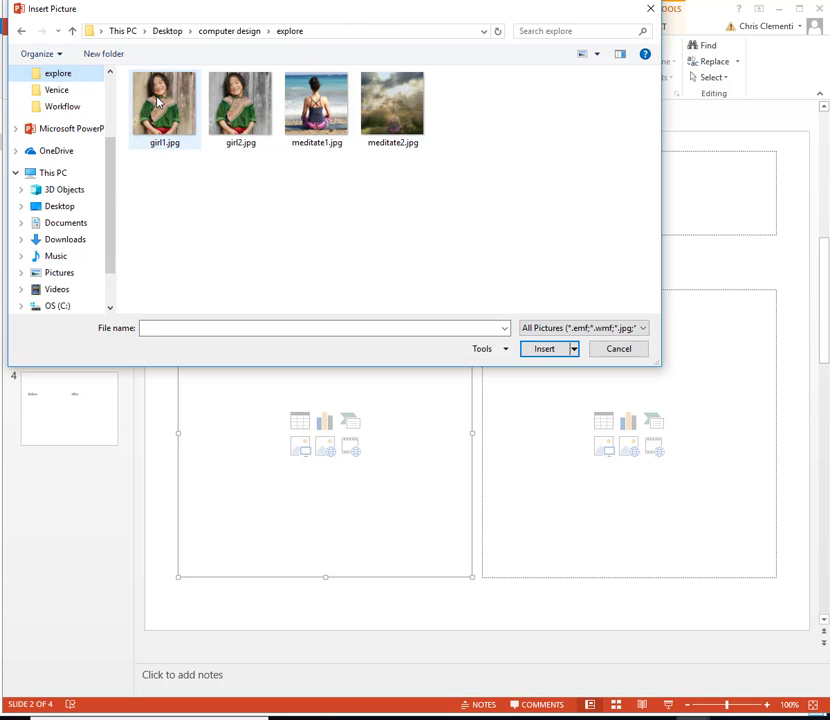
pyautogui.doubleClick(157, 99)
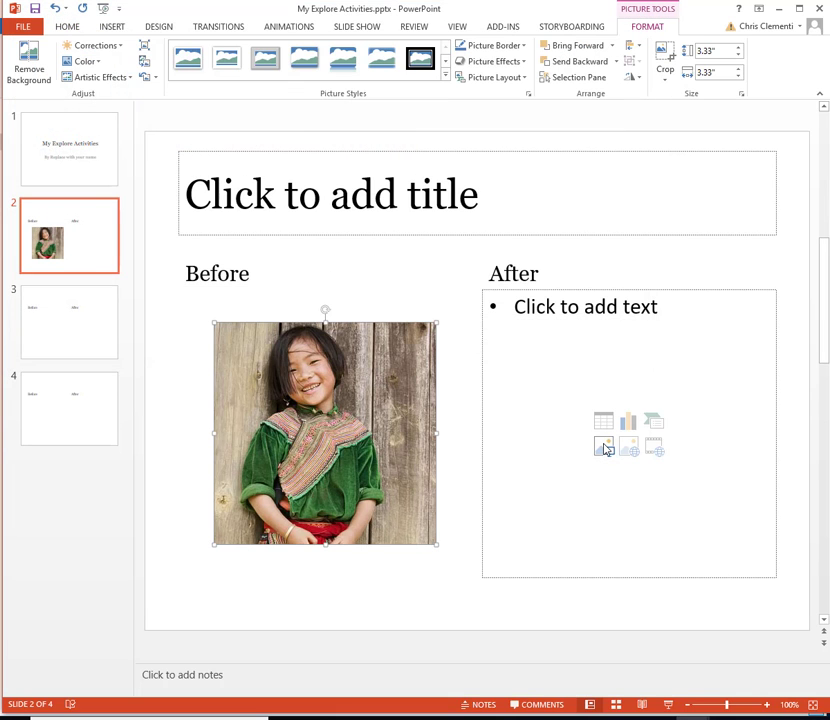
pyautogui.click(605, 450)
pyautogui.click(244, 93)
pyautogui.doubleClick(244, 93)
# Insert meditate1.jpg and meditate2.jpg as slide 3's Before and After photos, then edit the title
pyautogui.scroll(-1, 655, 511)
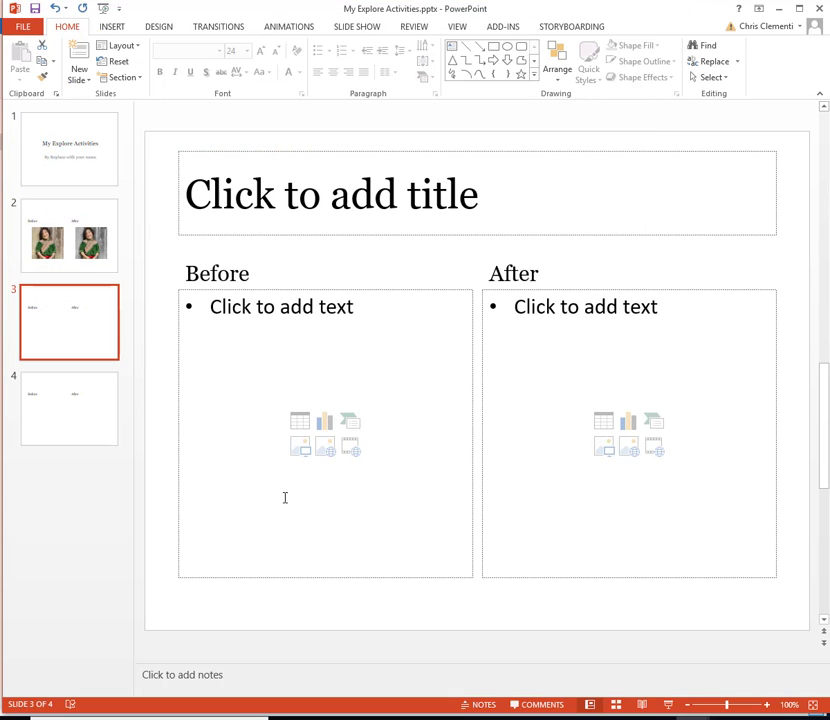
pyautogui.click(302, 448)
pyautogui.click(316, 103)
pyautogui.doubleClick(316, 103)
pyautogui.click(604, 450)
pyautogui.doubleClick(405, 121)
pyautogui.click(202, 175)
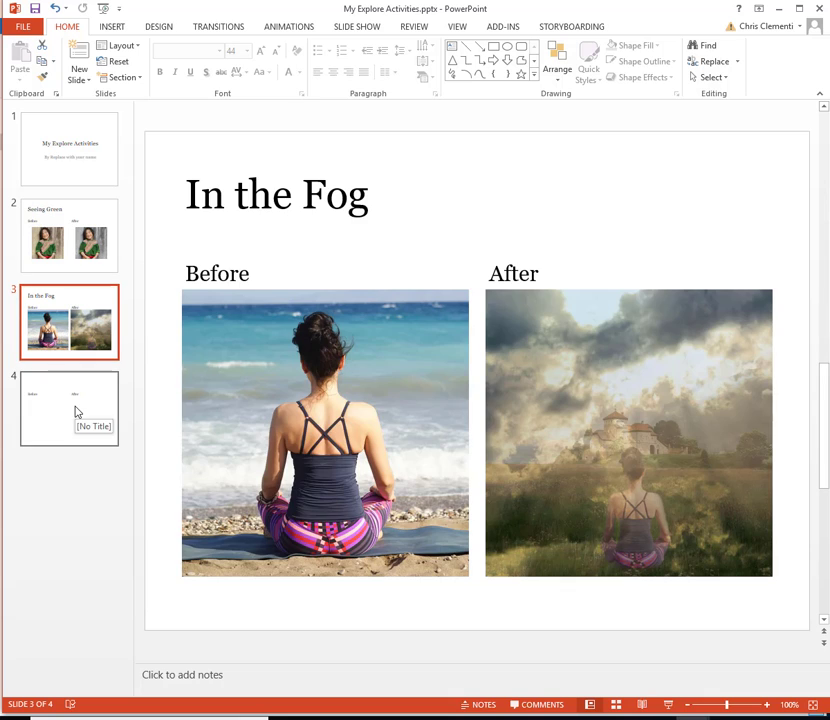
# Insert john linerider.mp4 from the explore folder into slide 4's After placeholder
pyautogui.click(77, 411)
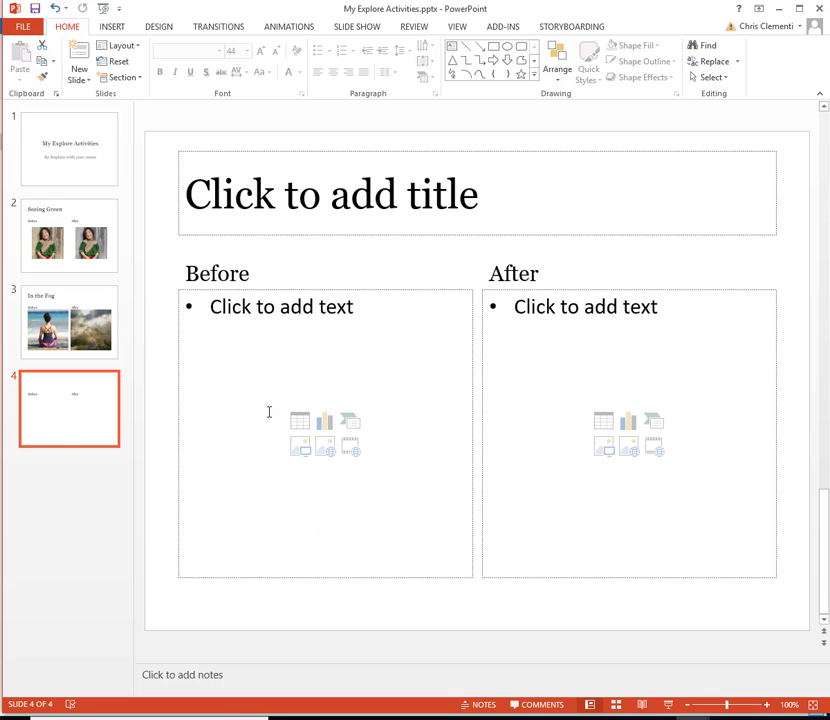
pyautogui.click(680, 454)
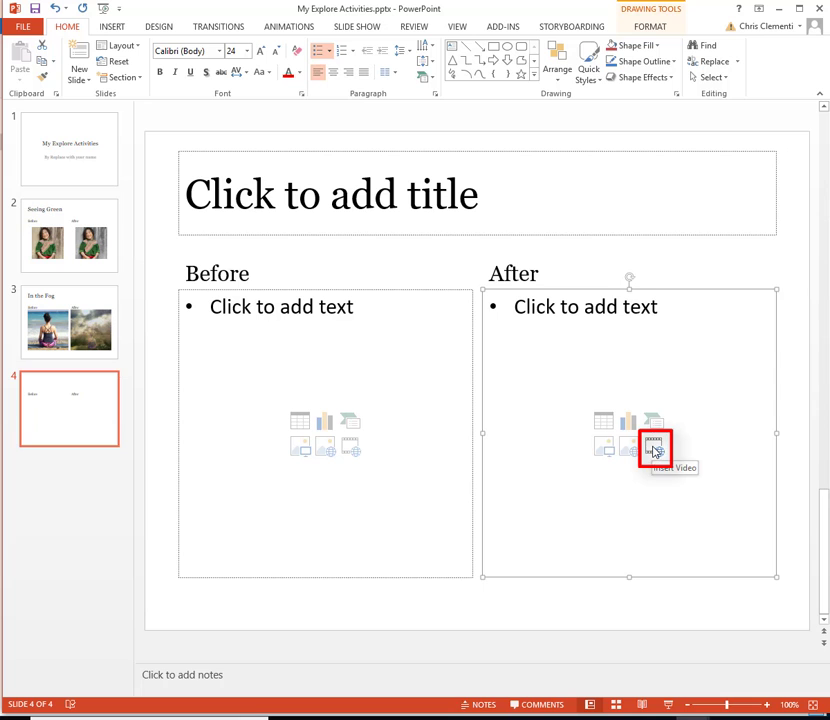
pyautogui.click(655, 450)
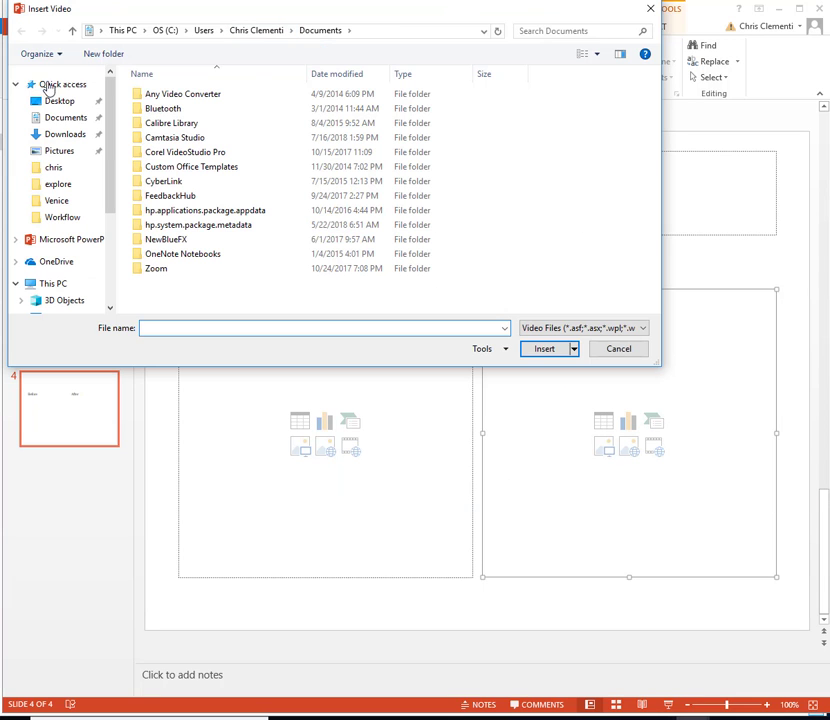
pyautogui.click(57, 102)
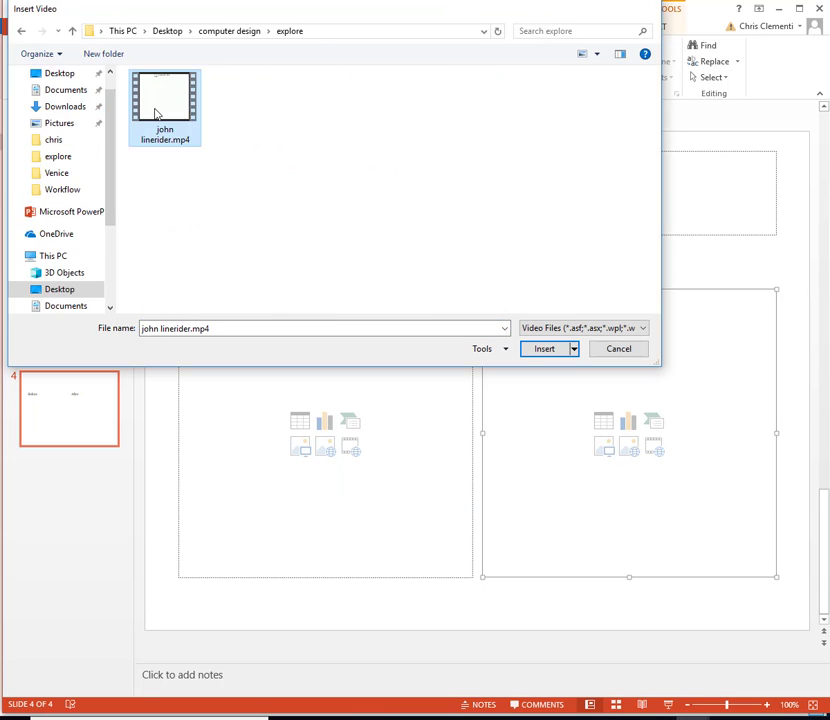
pyautogui.doubleClick(159, 115)
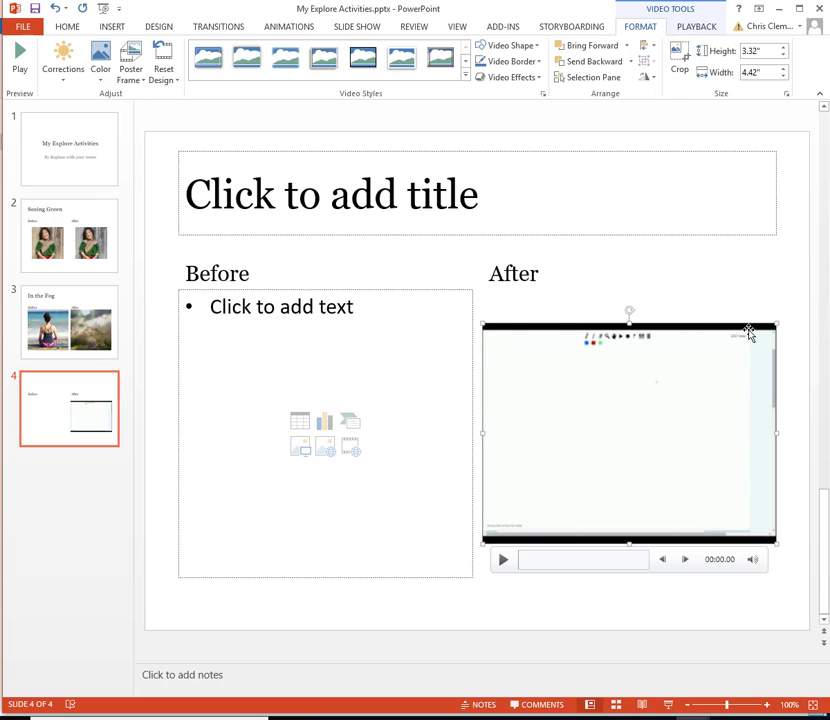
# Draw a rectangle and position it over slide 4's Before area
pyautogui.click(110, 27)
pyautogui.click(206, 72)
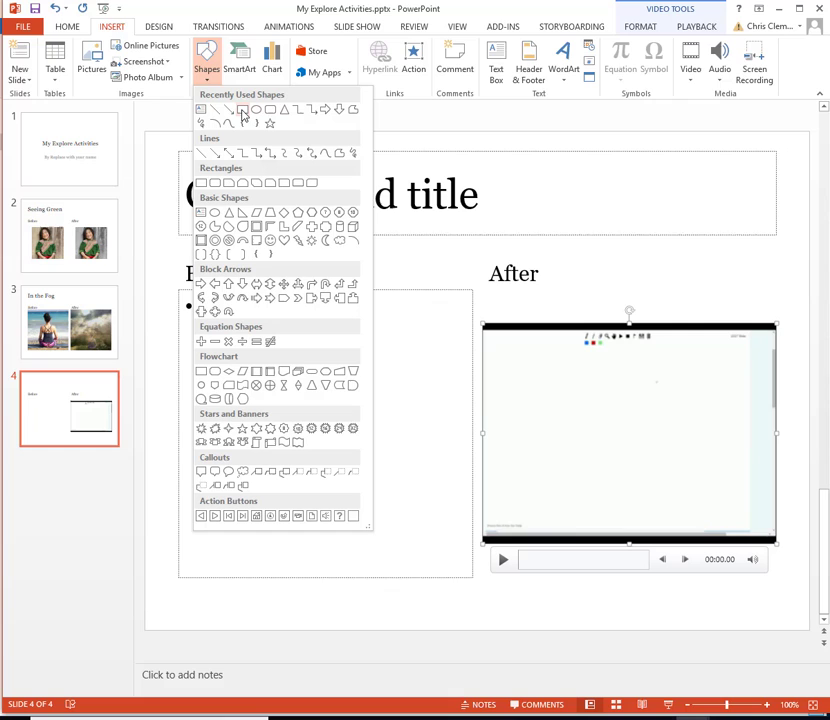
pyautogui.click(243, 110)
pyautogui.moveTo(481, 322)
pyautogui.mouseDown()
pyautogui.moveTo(497, 404)
pyautogui.moveTo(580, 517)
pyautogui.moveTo(700, 541)
pyautogui.moveTo(777, 544)
pyautogui.mouseUp()
pyautogui.moveTo(647, 420); pyautogui.dragTo(342, 417)
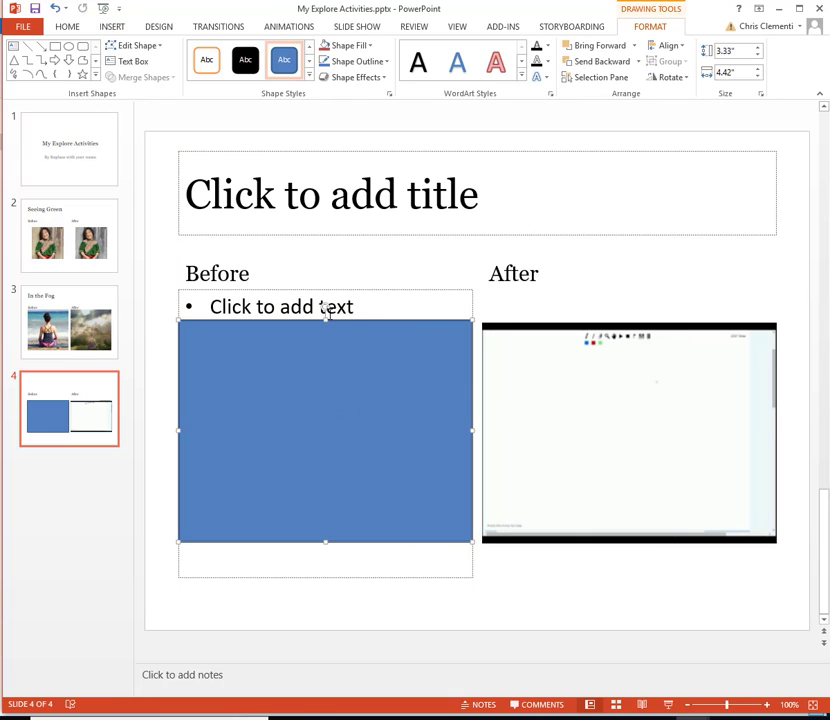
pyautogui.moveTo(325, 319); pyautogui.dragTo(324, 322)
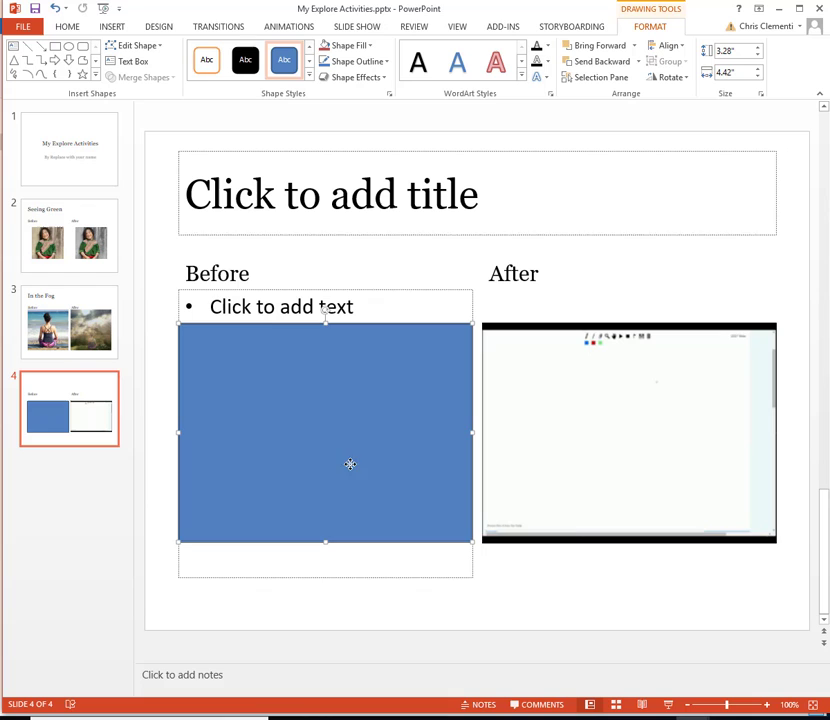
# Give the rectangle a white fill and a ¼ pt black outline
pyautogui.click(340, 45)
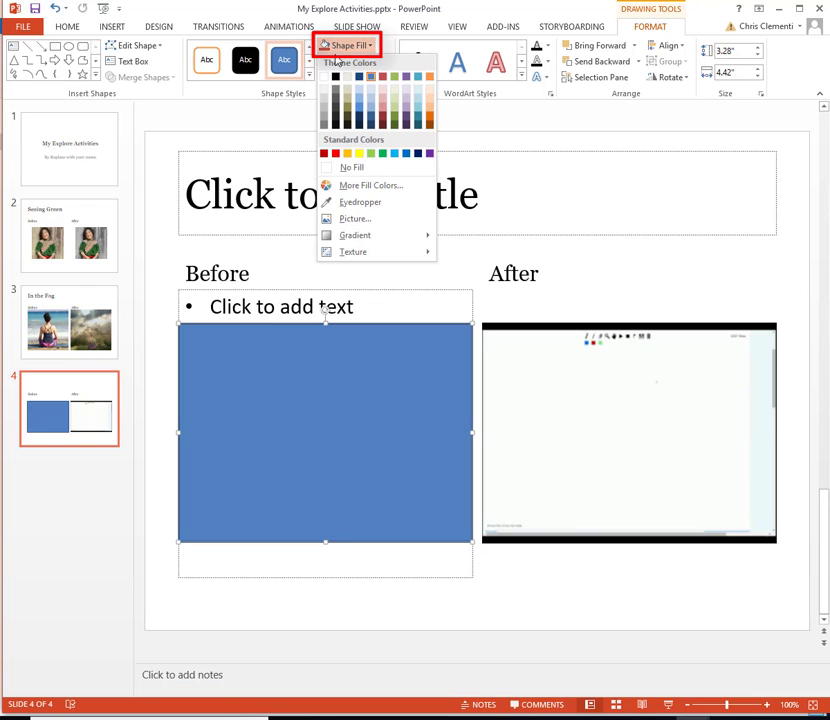
pyautogui.click(324, 76)
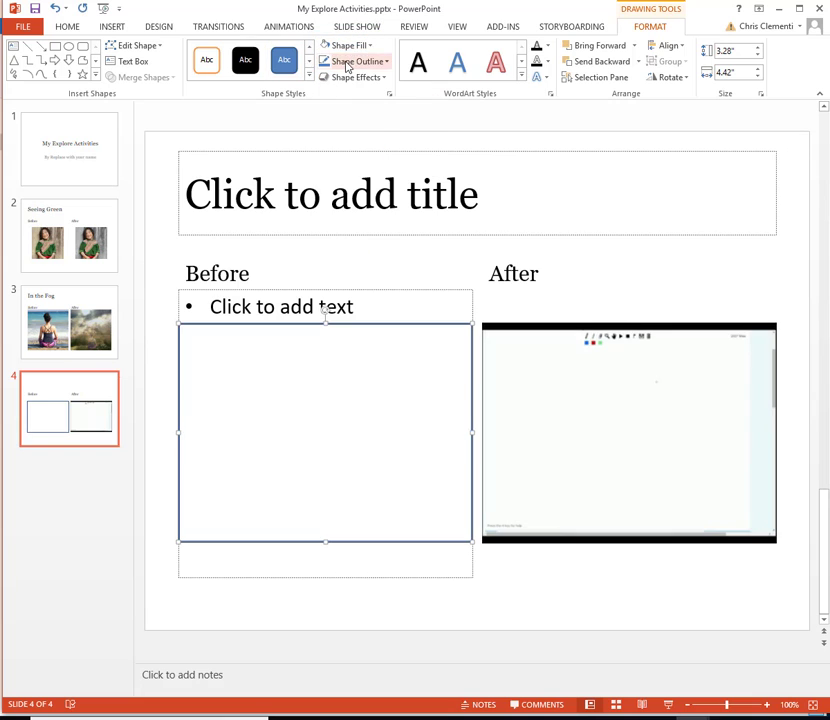
pyautogui.click(347, 64)
pyautogui.click(337, 91)
pyautogui.click(351, 66)
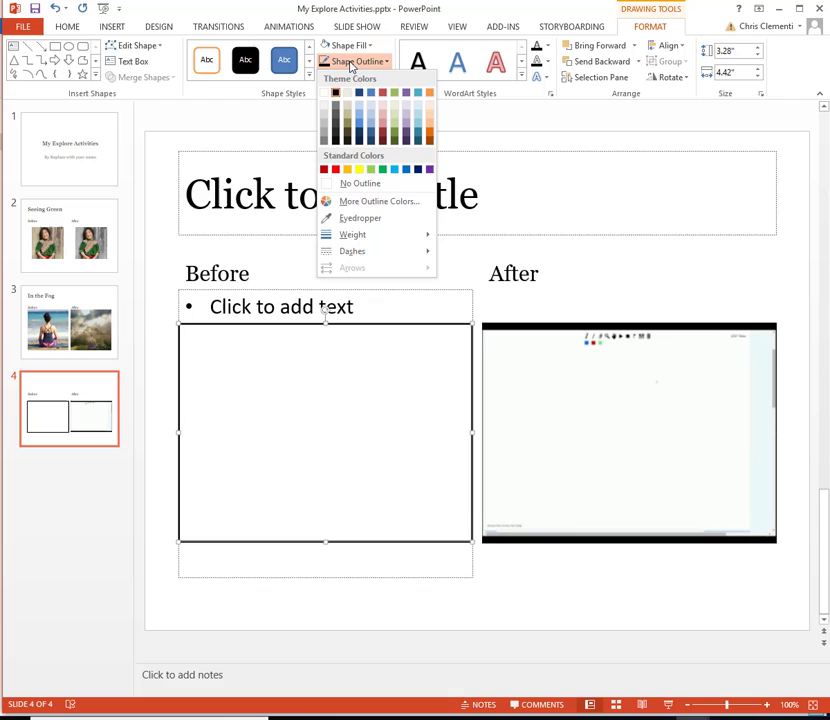
pyautogui.moveTo(385, 237)
pyautogui.click(475, 242)
pyautogui.moveTo(502, 561)
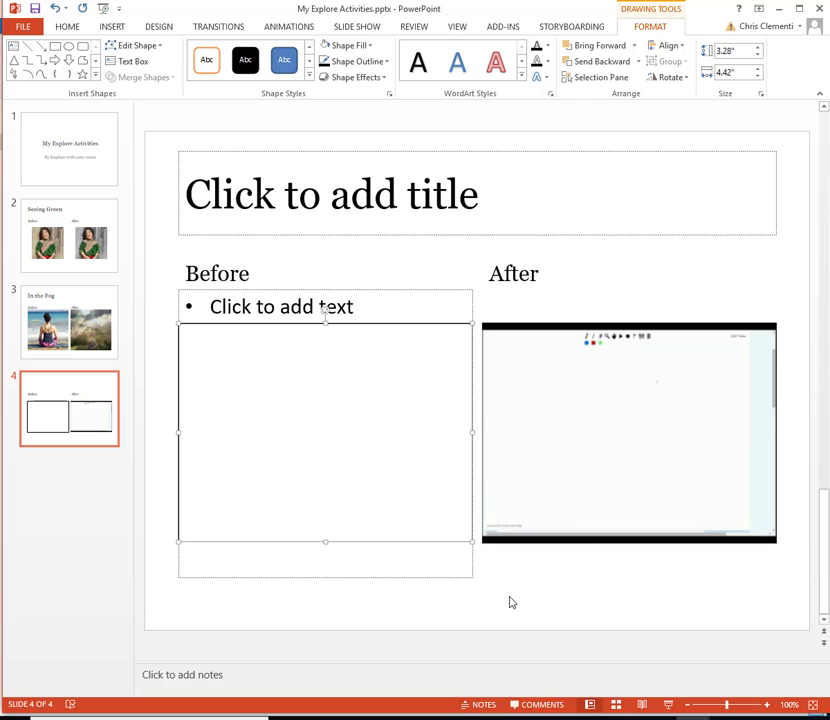
pyautogui.click(510, 602)
# Title slide 4 'Linerider'
pyautogui.click(770, 148)
pyautogui.write('Linerider')
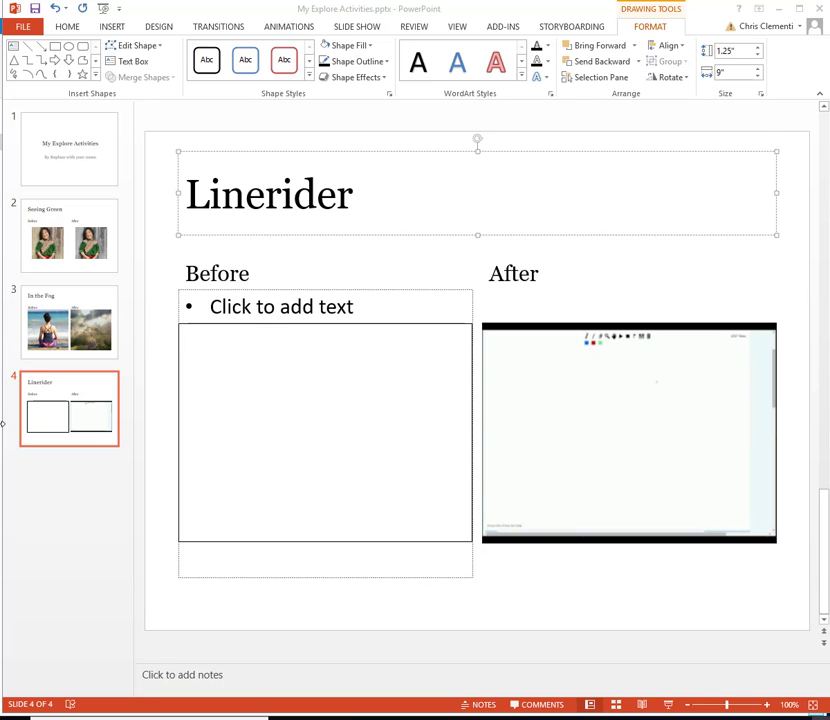
pyautogui.click(75, 396)
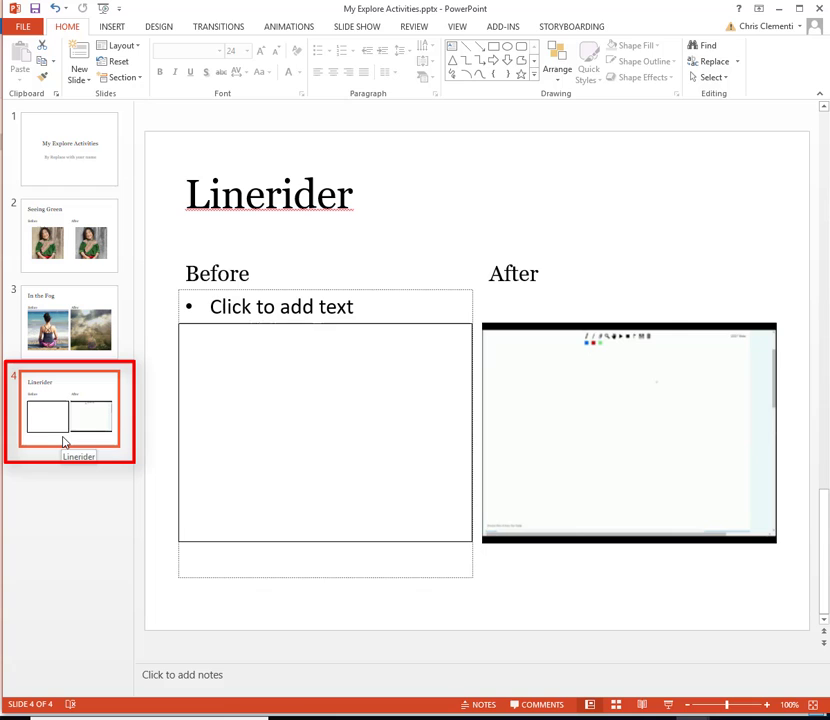
# Duplicate the Linerider slide and delete the box and video from the copy
pyautogui.hotkey('ctrl', 'd')
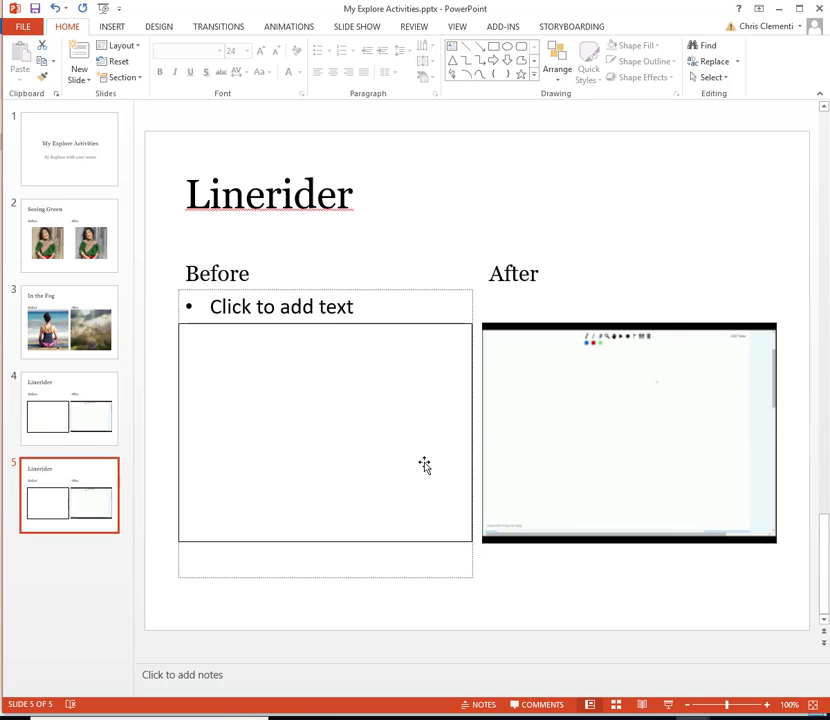
pyautogui.click(424, 463)
pyautogui.press('Delete')
pyautogui.click(602, 435)
pyautogui.press('Delete')
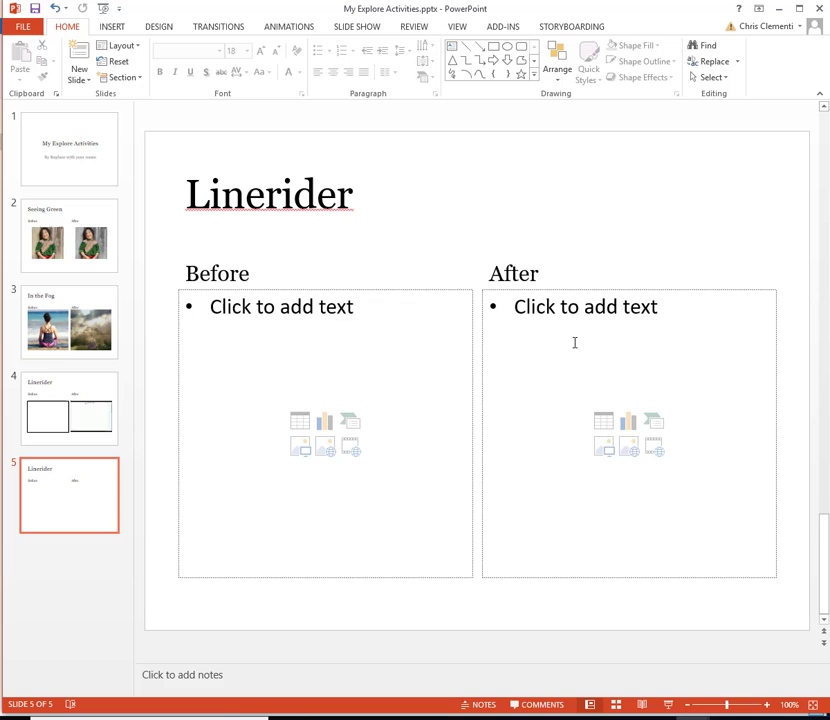
pyautogui.doubleClick(263, 197)
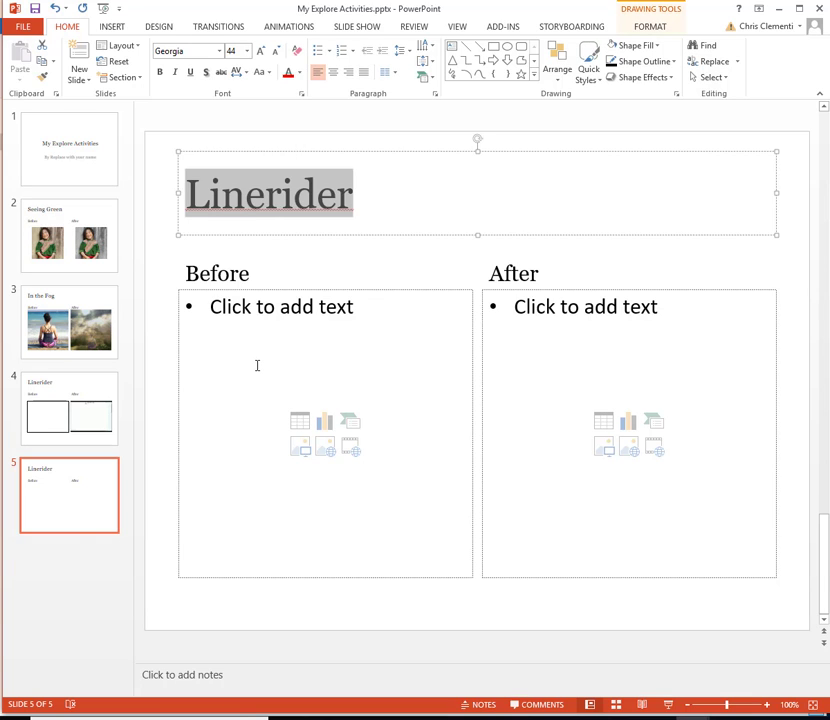
# Delete the duplicate fifth slide and return to the title slide
pyautogui.click(74, 504)
pyautogui.press('Delete')
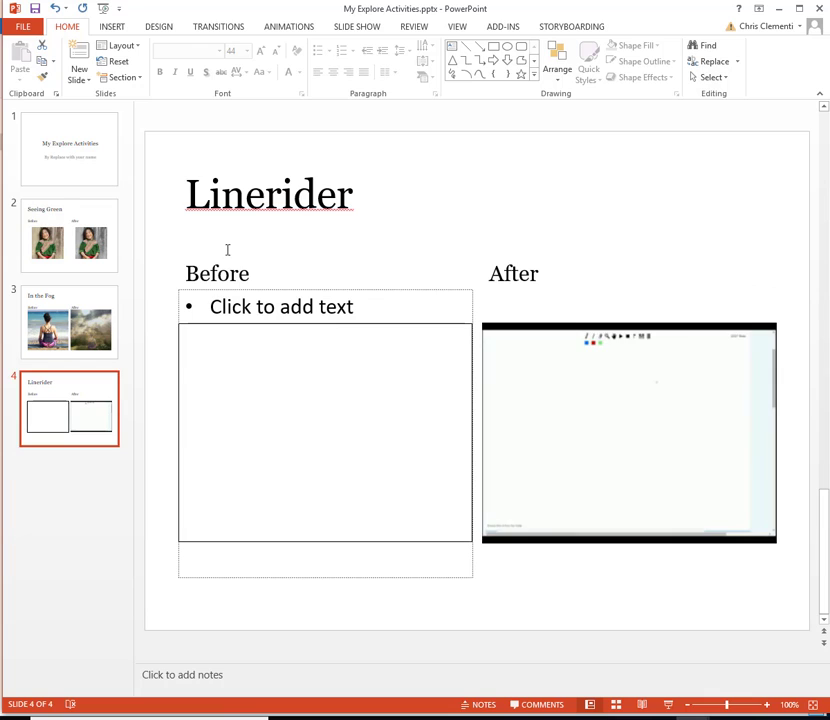
pyautogui.click(54, 163)
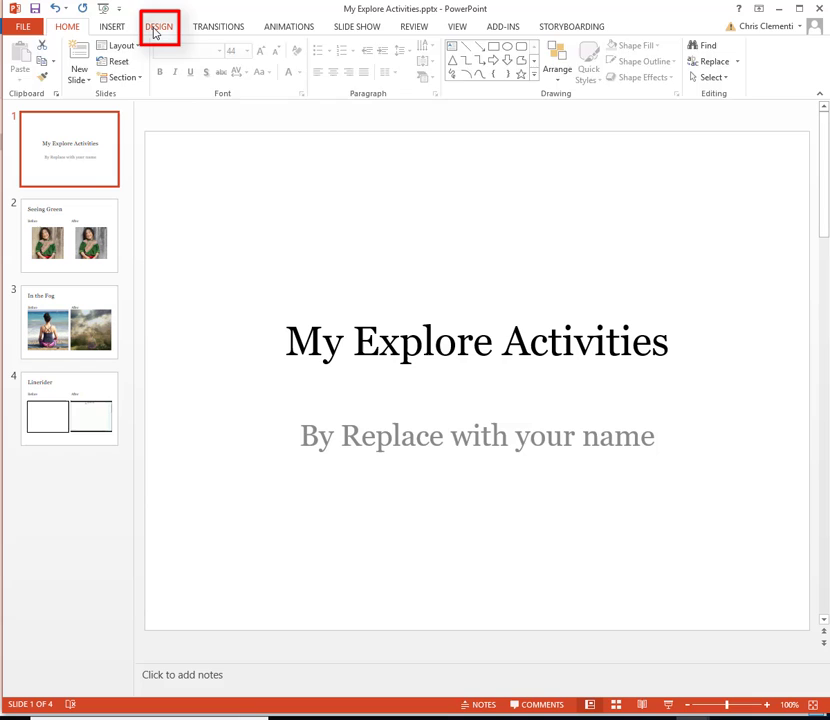
# Apply the purple banner theme from the Design gallery to all slides
pyautogui.click(157, 27)
pyautogui.click(398, 61)
pyautogui.click(296, 59)
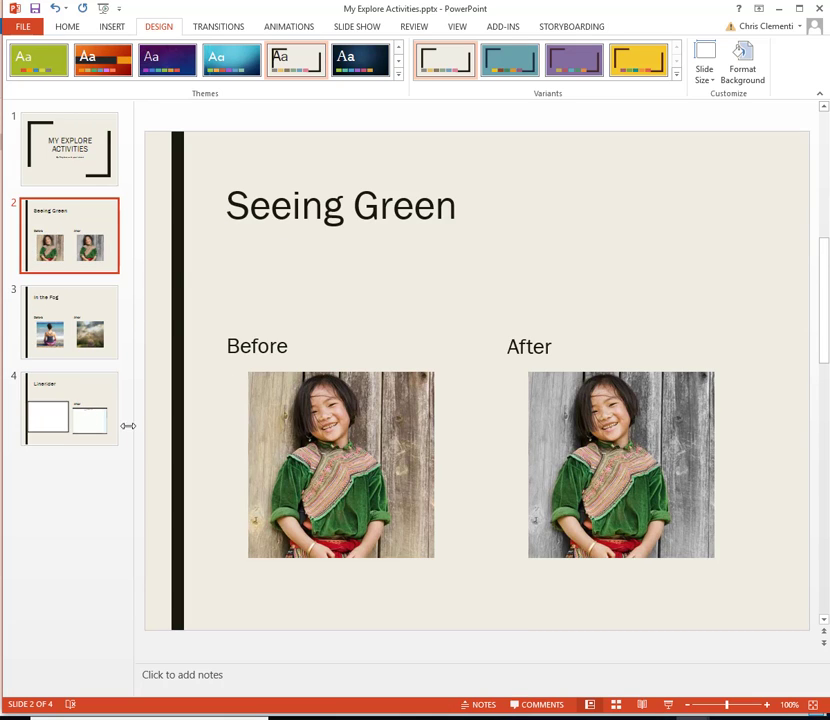
# On the Linerider slide, move and narrow the blank box to fit under Before
pyautogui.click(95, 405)
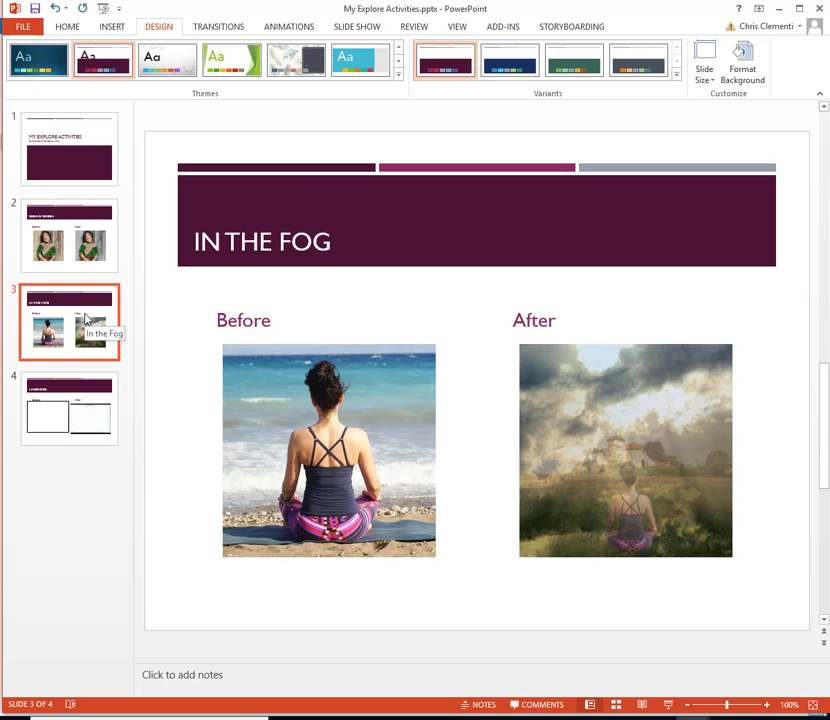
pyautogui.click(80, 405)
pyautogui.moveTo(240, 362); pyautogui.dragTo(542, 381)
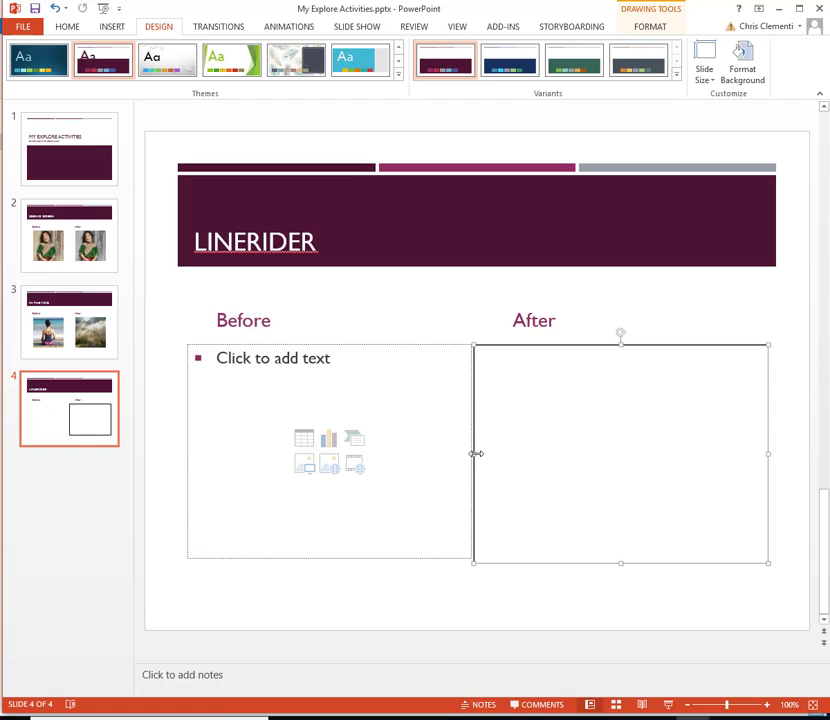
pyautogui.moveTo(474, 455); pyautogui.dragTo(485, 455)
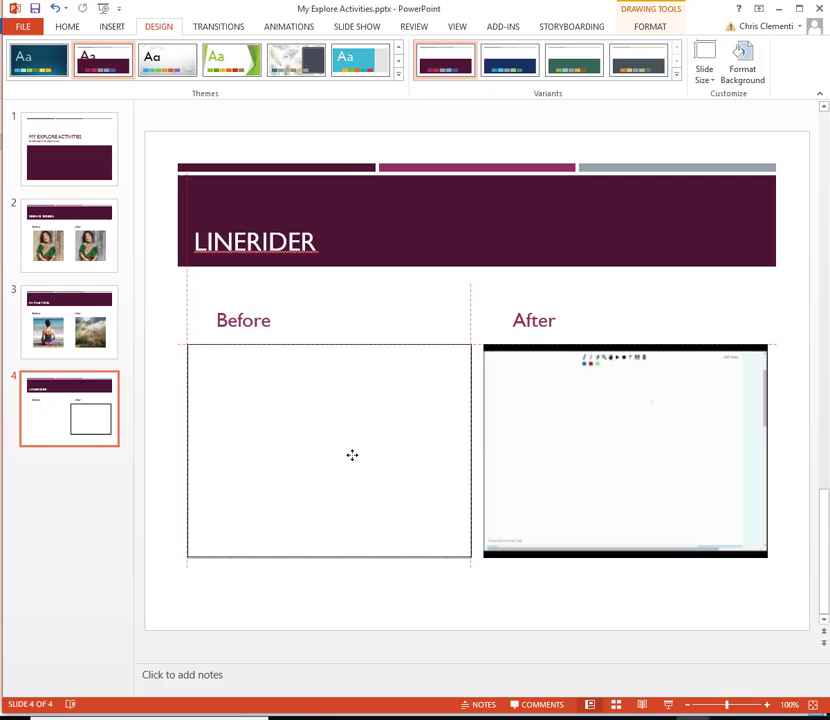
# In Slide Master view, set the master title font to Rockwell and close master view
pyautogui.click(203, 241)
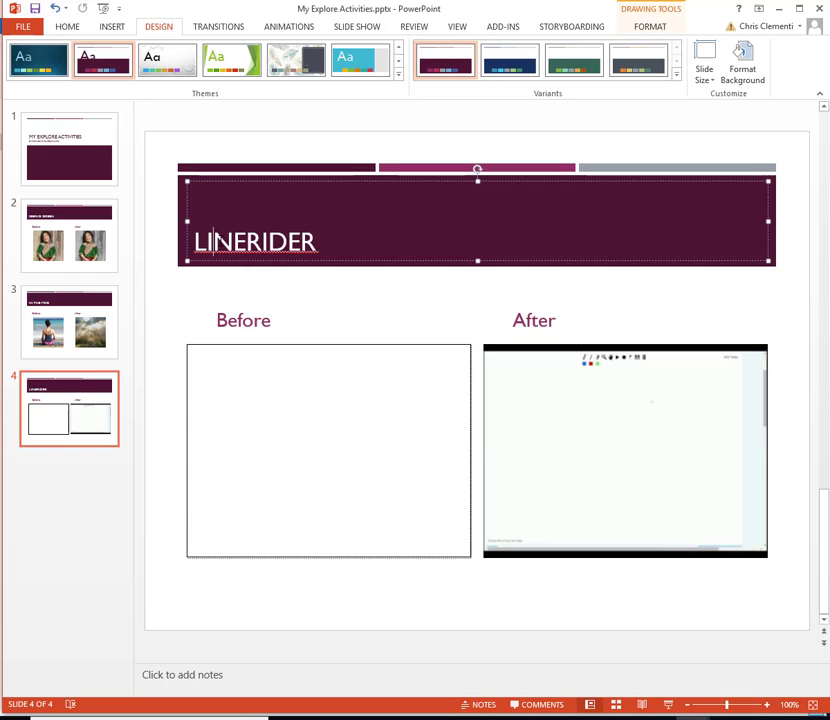
pyautogui.click(456, 28)
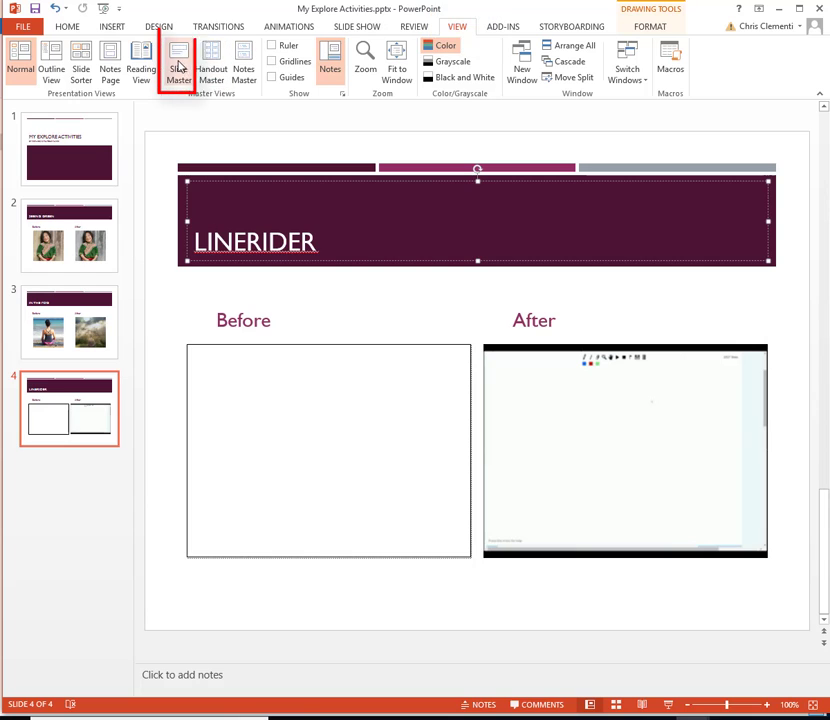
pyautogui.click(179, 66)
pyautogui.moveTo(195, 259); pyautogui.dragTo(598, 252)
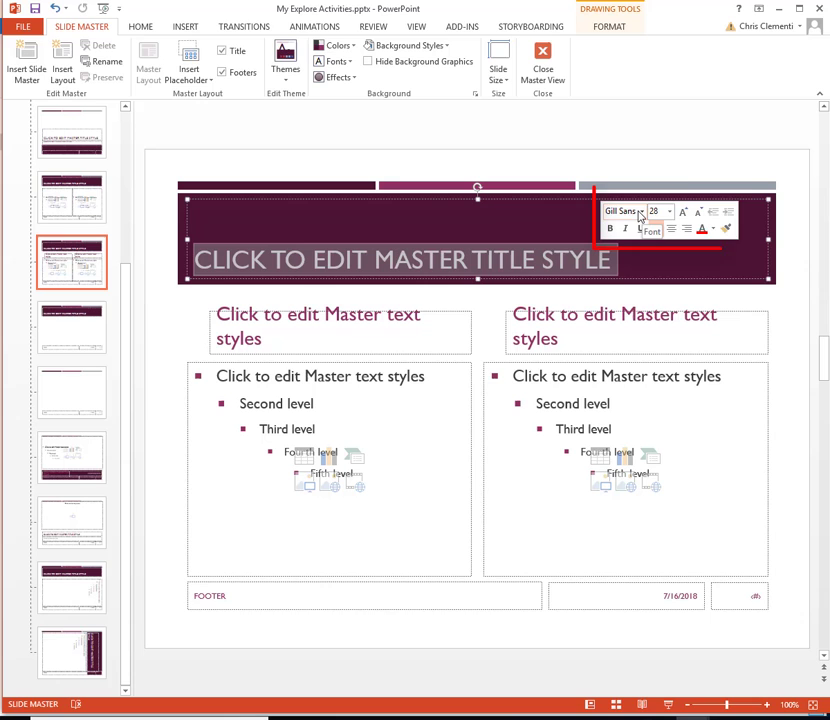
pyautogui.click(643, 213)
pyautogui.scroll(-9, 680, 500)
pyautogui.scroll(-15, 686, 607)
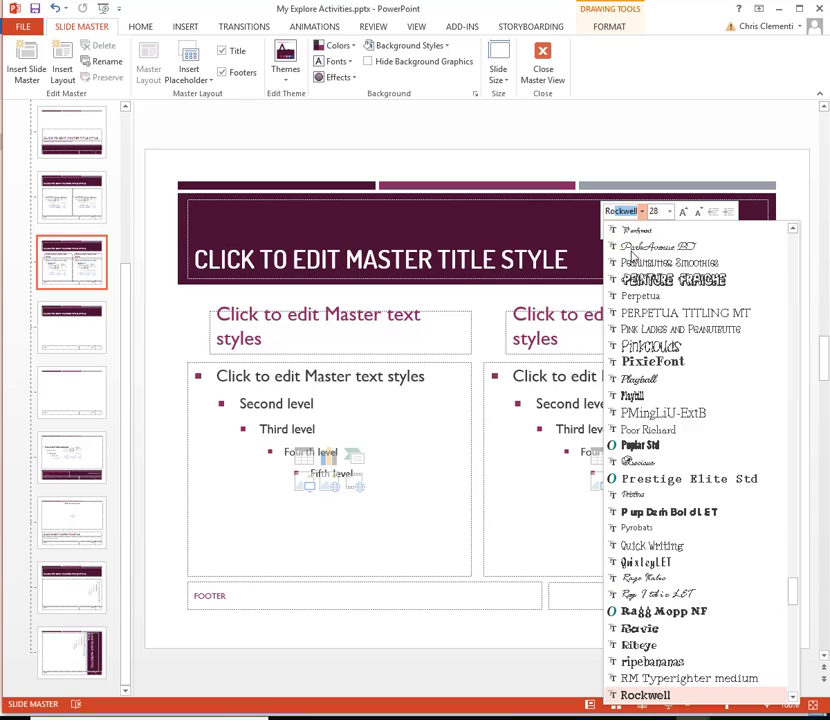
pyautogui.click(655, 694)
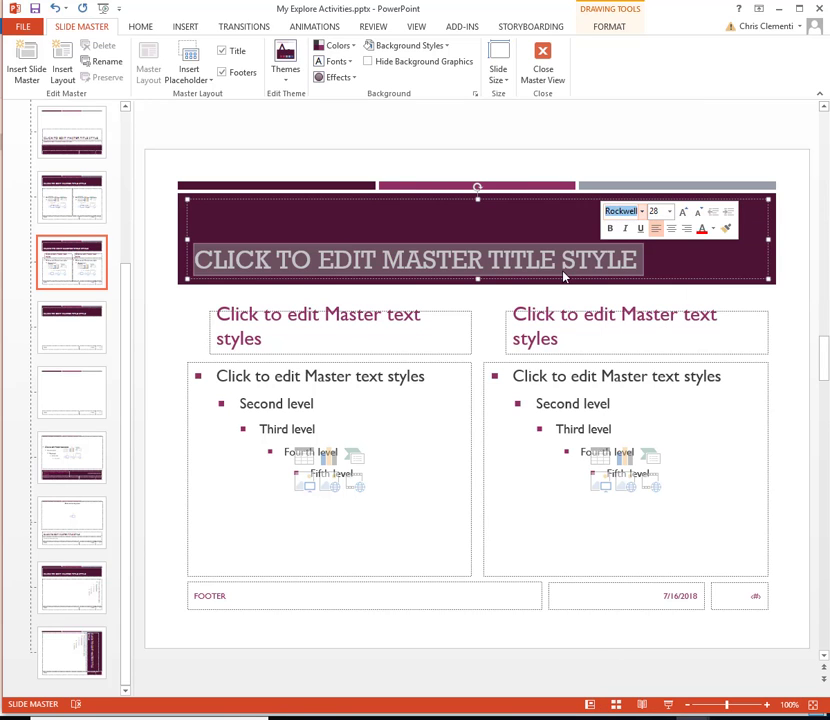
pyautogui.click(772, 303)
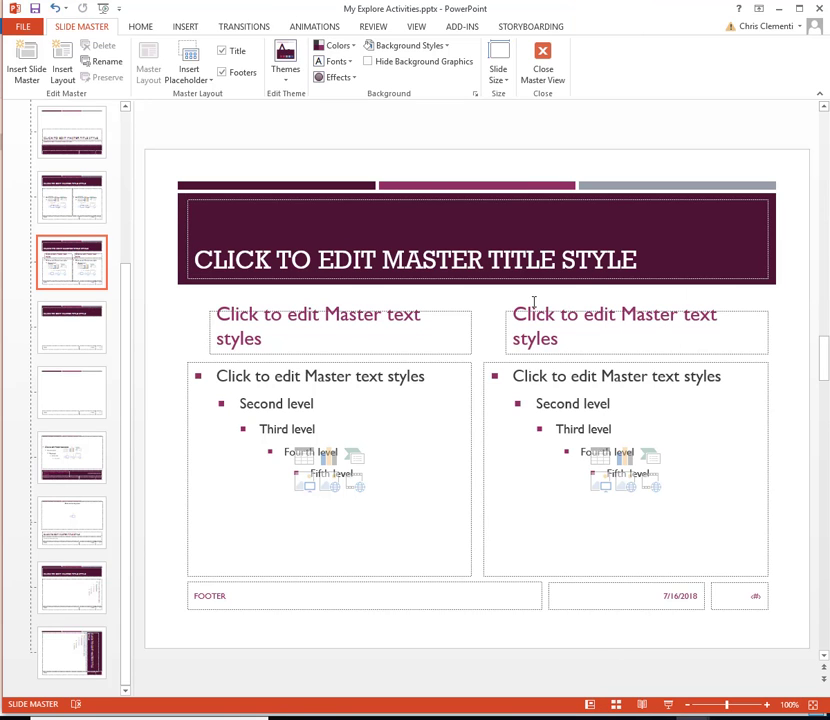
pyautogui.click(543, 63)
# Flip through the slides to confirm the Rockwell titles, ending on Linerider
pyautogui.click(68, 322)
pyautogui.click(70, 390)
pyautogui.click(68, 322)
pyautogui.click(72, 225)
pyautogui.click(70, 330)
pyautogui.click(82, 425)
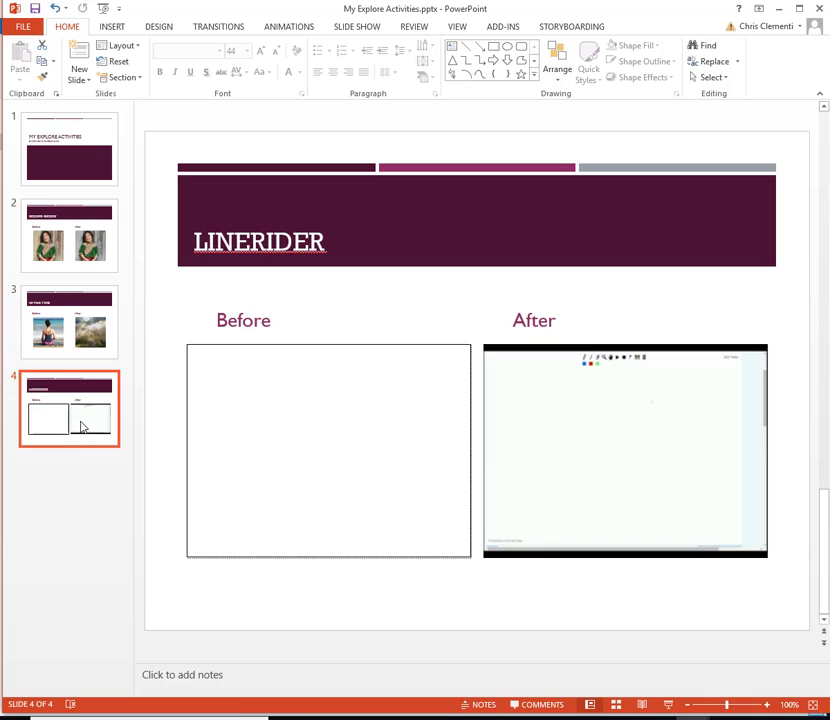
# Go to the Seeing Green slide and switch to Slide Master view
pyautogui.click(556, 320)
pyautogui.click(68, 228)
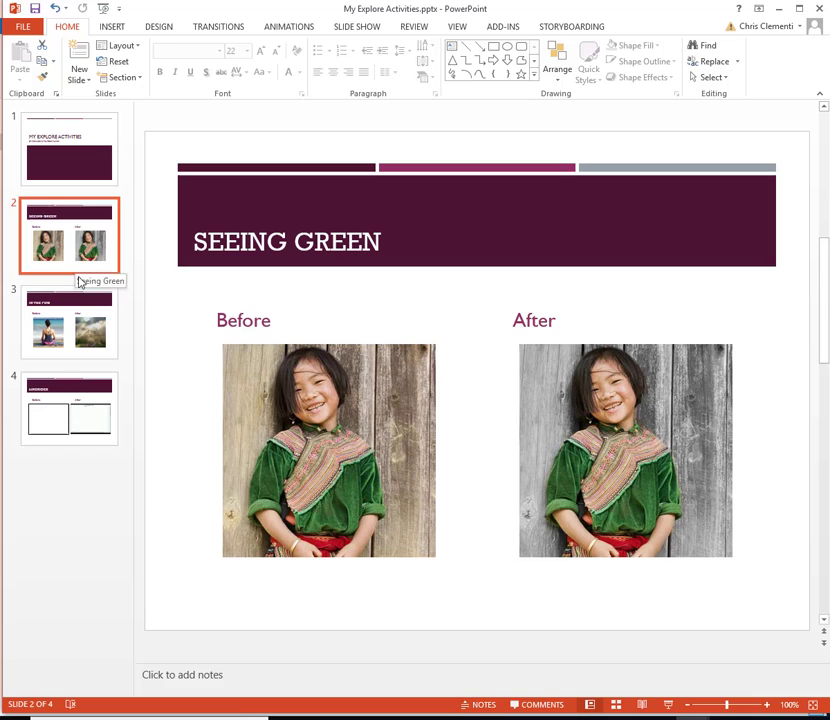
pyautogui.click(456, 26)
pyautogui.click(182, 66)
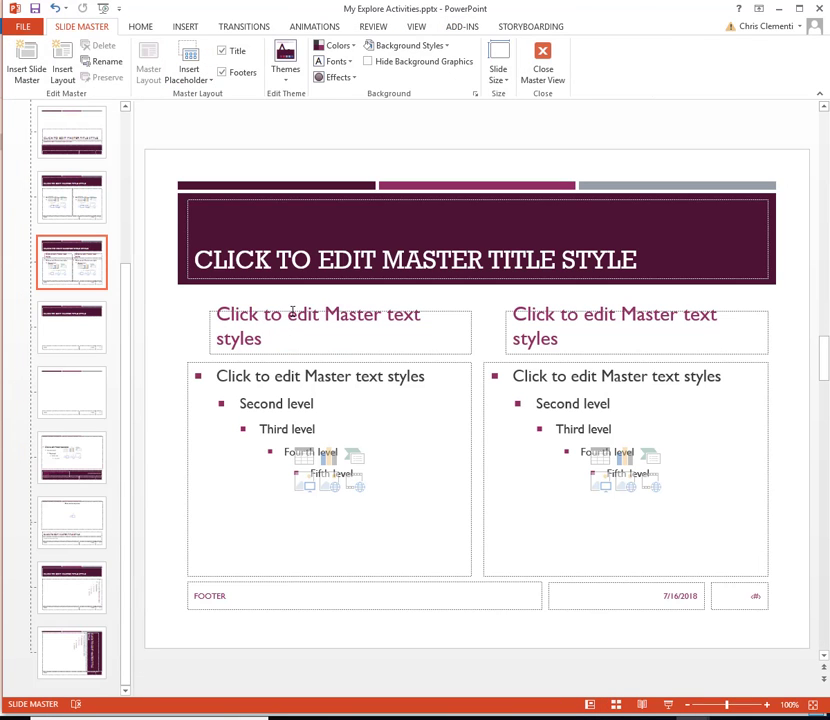
# Select the master's Before and After heading placeholders and set their font to Georgia
pyautogui.click(288, 314)
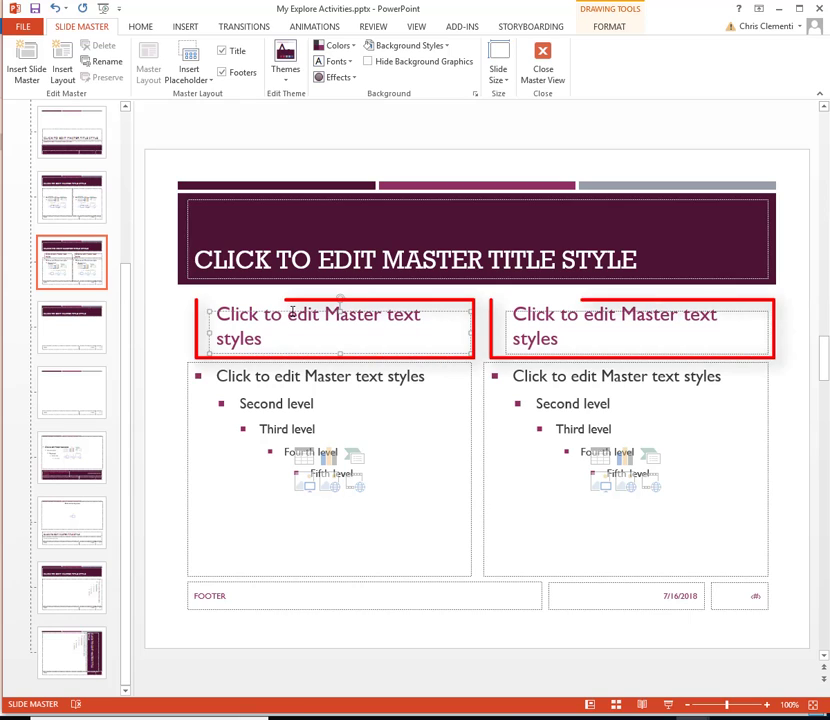
pyautogui.keyDown('shift'); pyautogui.click(550, 314); pyautogui.keyUp('shift')
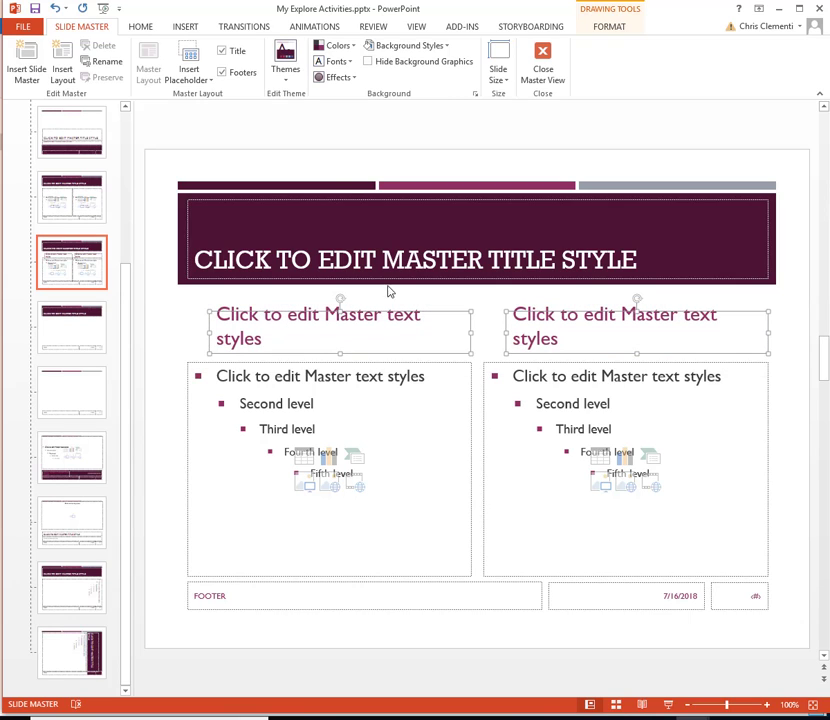
pyautogui.click(139, 27)
pyautogui.write('Georgia')
pyautogui.press('Return')
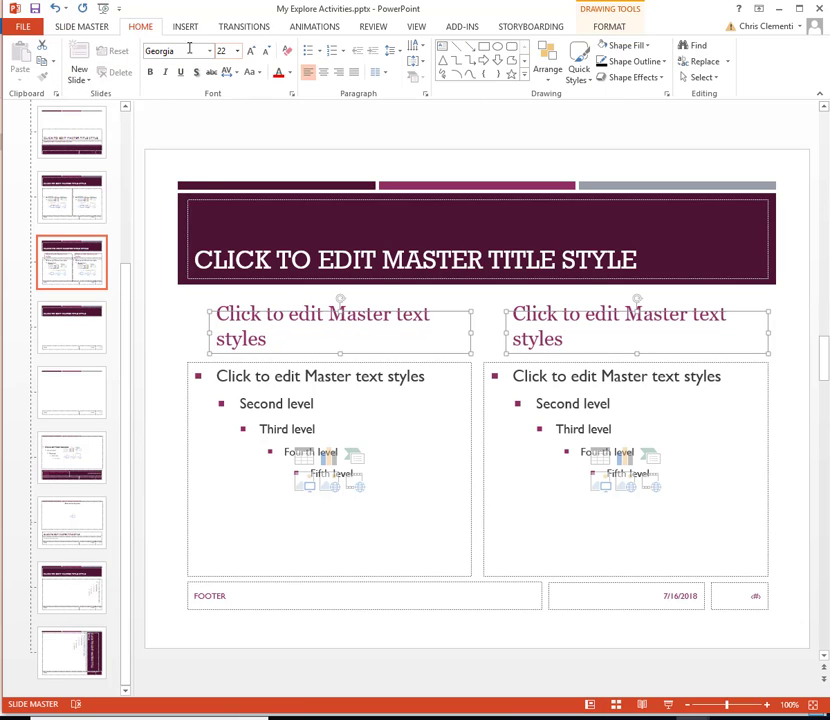
# Close Master View and check the In the Fog, Linerider, Seeing Green and title slides
pyautogui.click(81, 27)
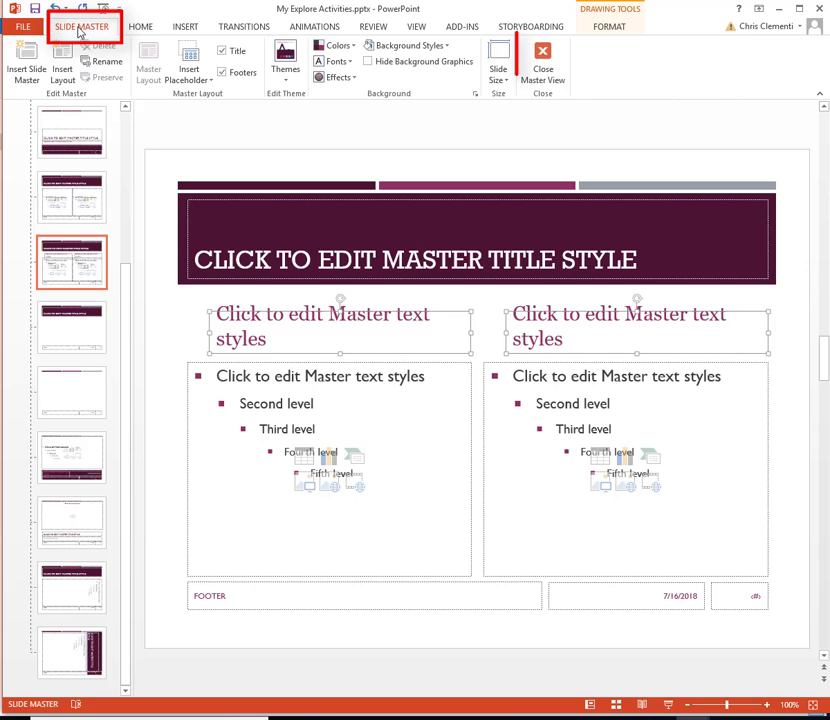
pyautogui.click(542, 55)
pyautogui.click(88, 322)
pyautogui.click(87, 408)
pyautogui.click(72, 325)
pyautogui.click(76, 246)
pyautogui.click(74, 167)
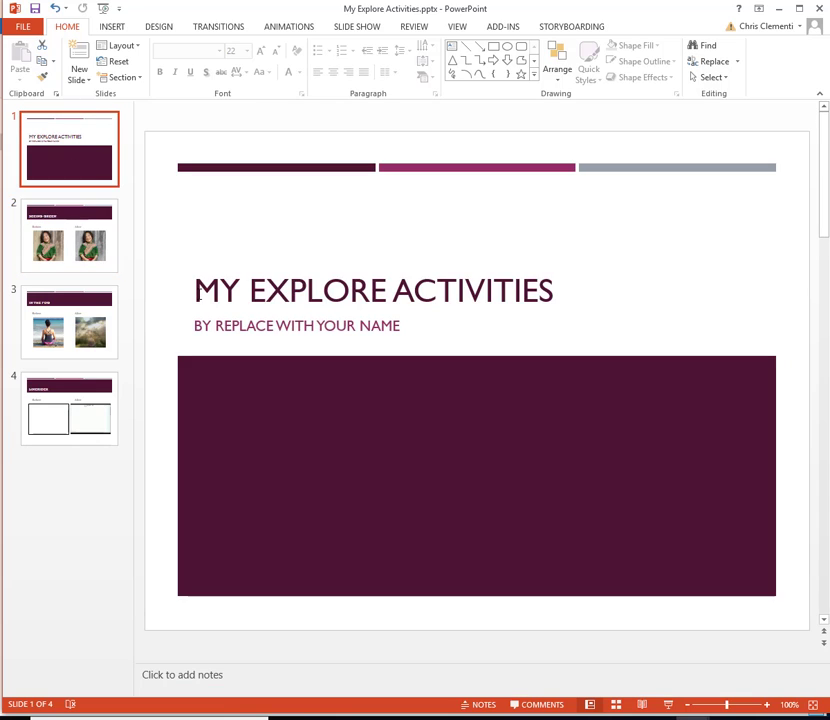
# Set the MY EXPLORE ACTIVITIES title text in Rockwell
pyautogui.click(198, 291)
pyautogui.moveTo(198, 291); pyautogui.dragTo(552, 285)
pyautogui.click(528, 240)
pyautogui.write('Rockwell')
pyautogui.press('Return')
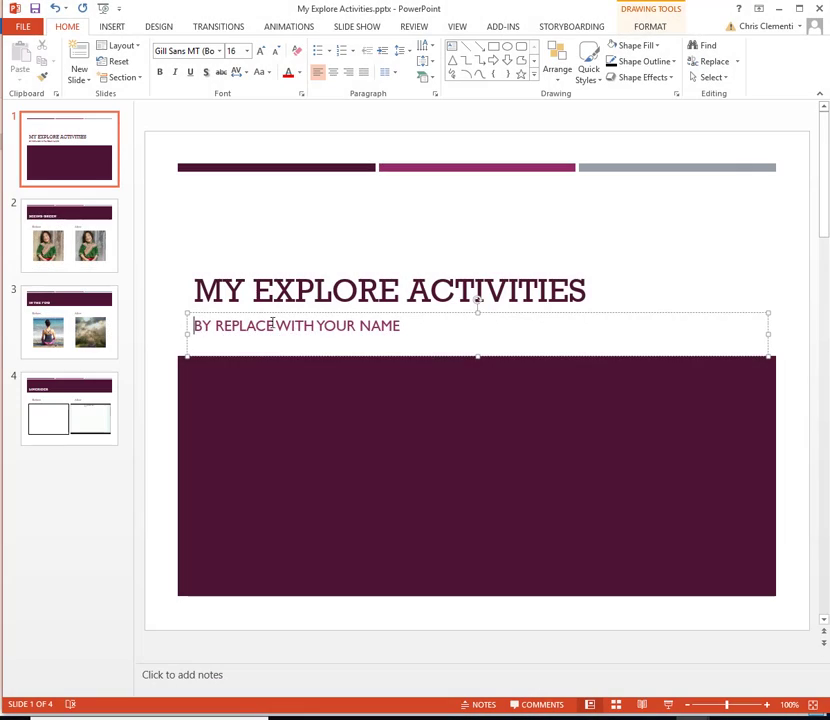
# Replace the placeholder subtitle with an uppercase 'BY' by-line giving the author's name, then select it
pyautogui.moveTo(194, 325); pyautogui.dragTo(410, 320)
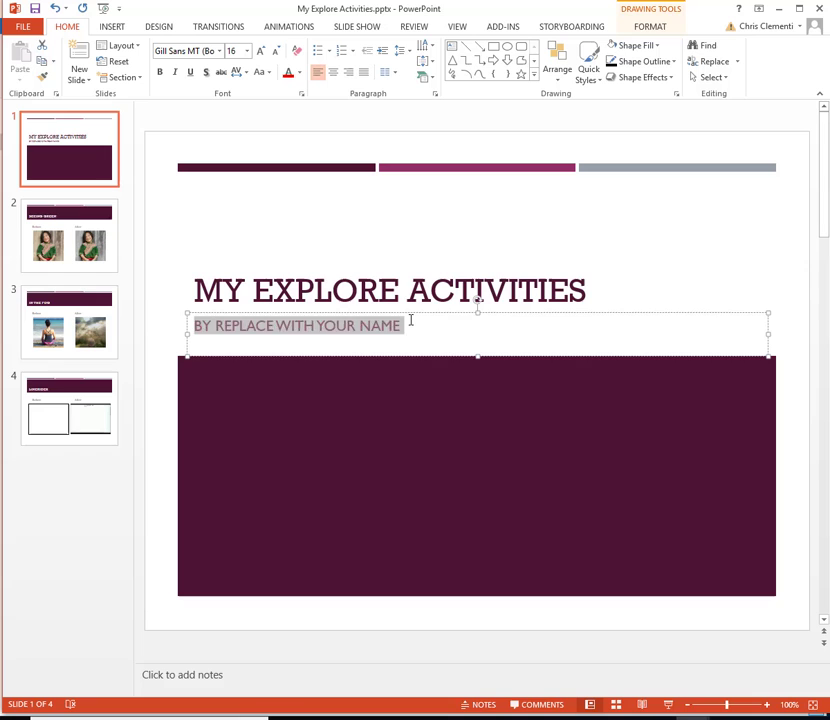
pyautogui.write('BY CHRIS')
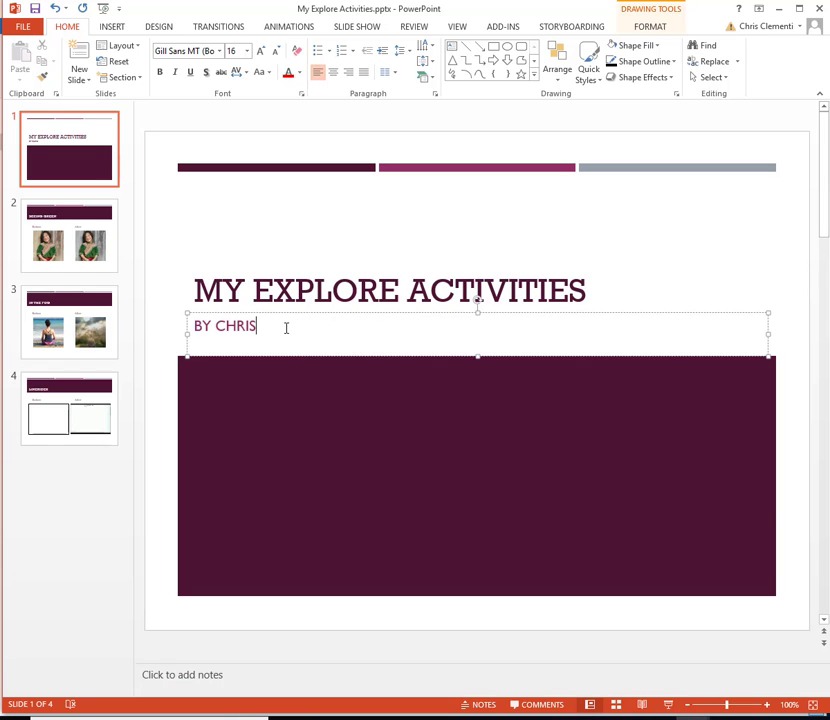
pyautogui.moveTo(286, 327); pyautogui.dragTo(193, 326)
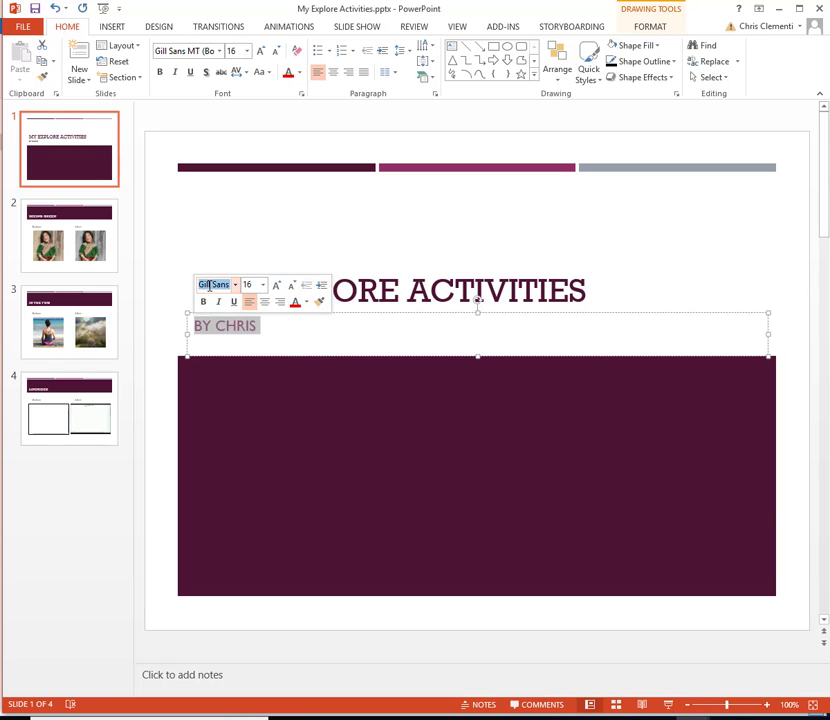